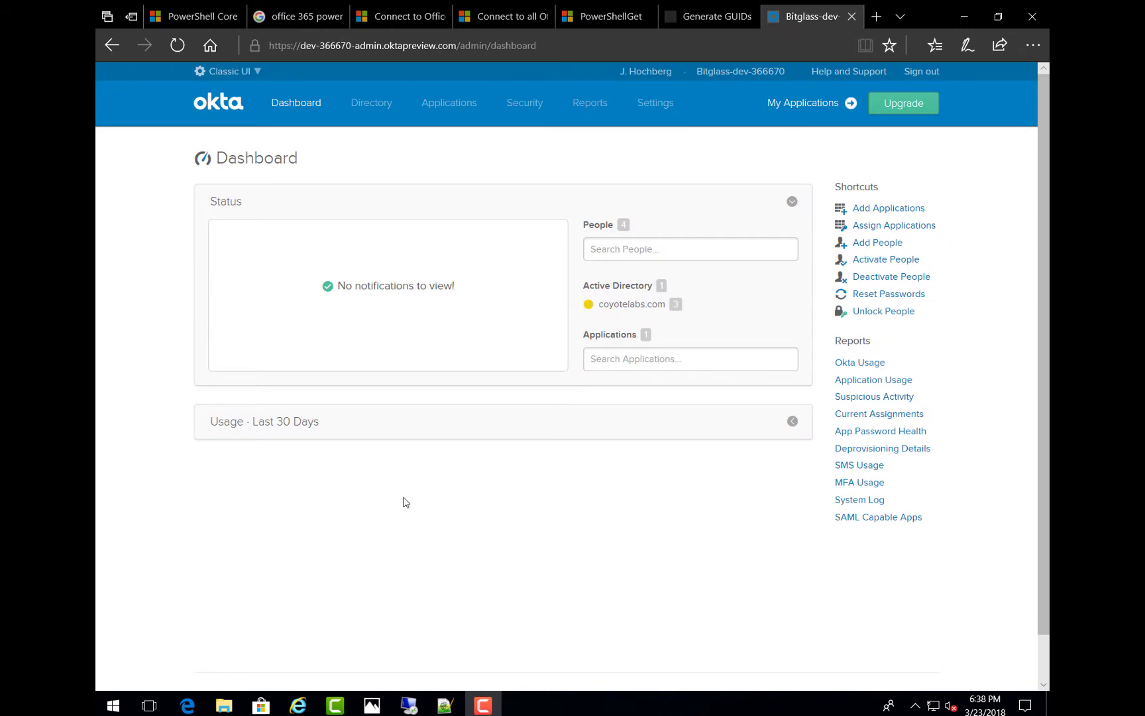
- Create an API token named "Bitglass API Token" in the Okta API security settings
{"action": "mouse_move", "coordinate": [520, 115]}
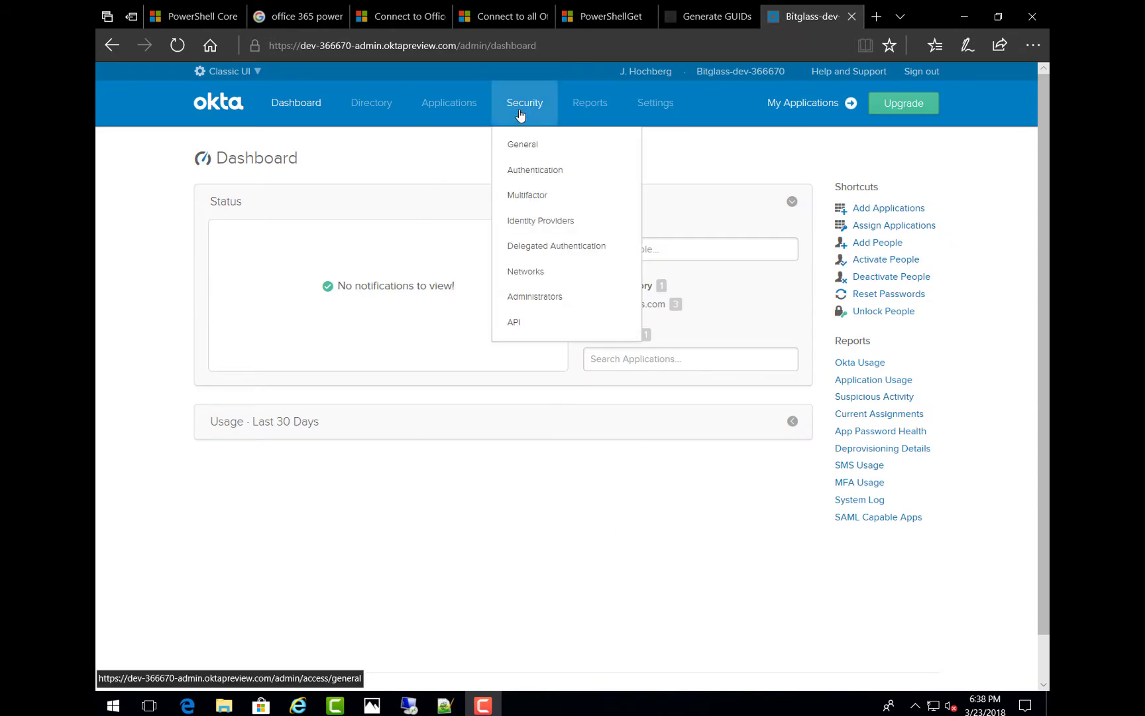
{"action": "left_click", "coordinate": [513, 330]}
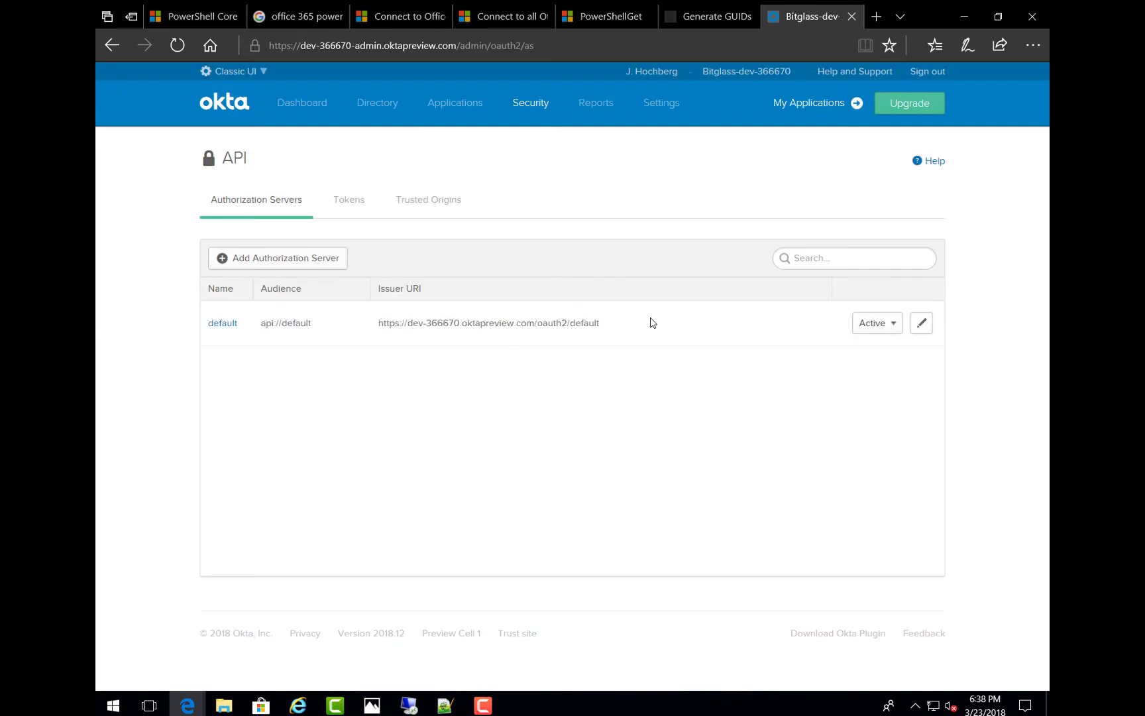
{"action": "left_click", "coordinate": [350, 209]}
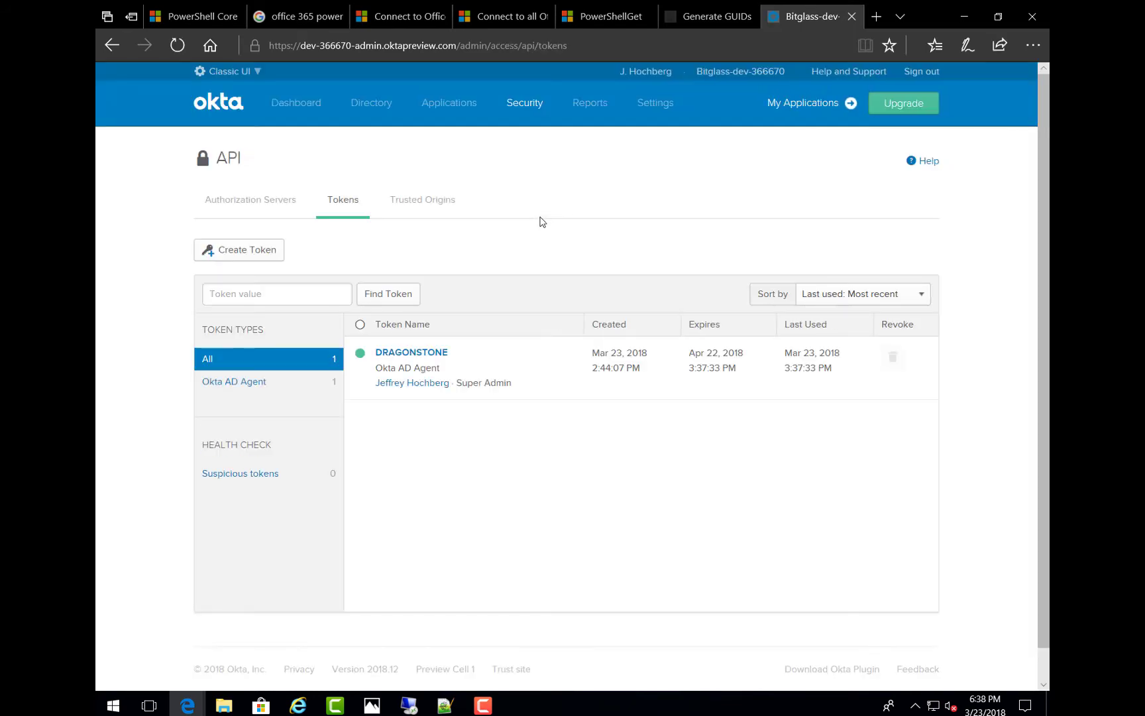
{"action": "left_click", "coordinate": [258, 260]}
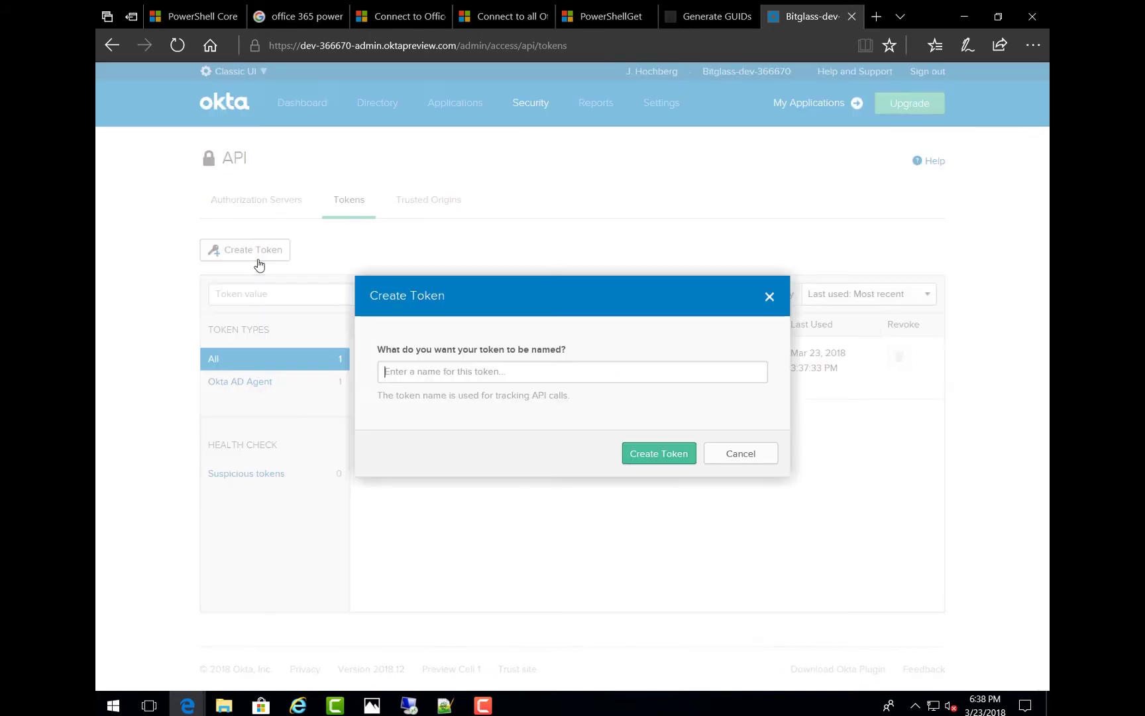
{"action": "left_click", "coordinate": [419, 370]}
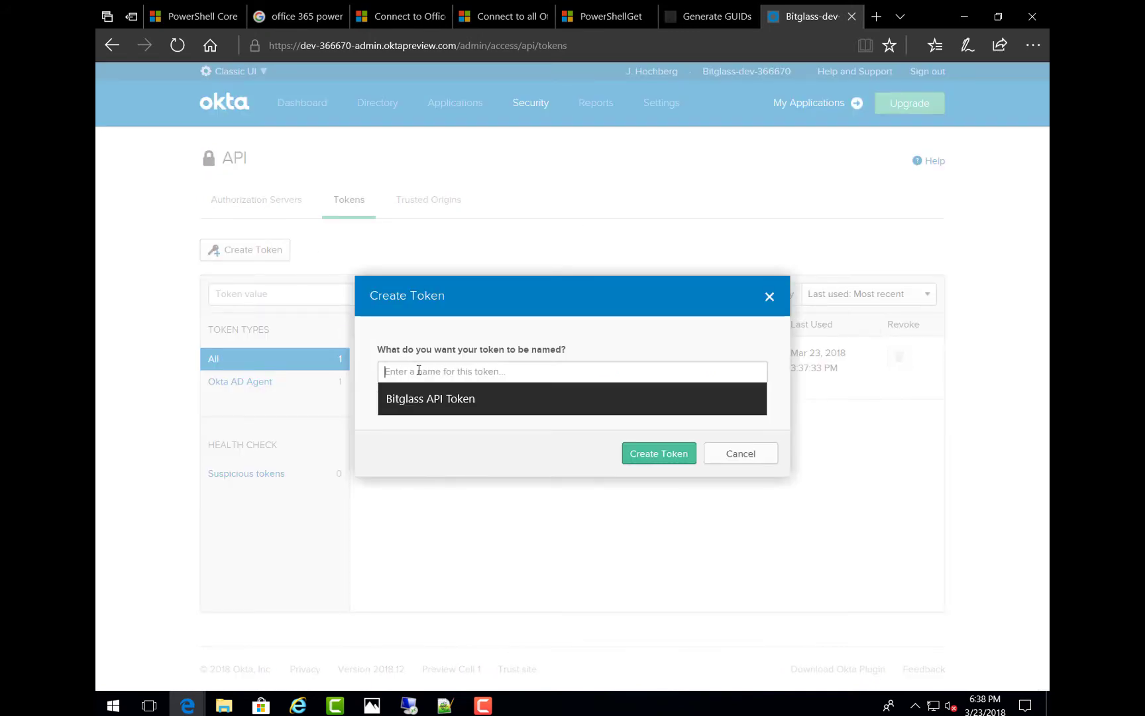
{"action": "left_click", "coordinate": [429, 404]}
{"action": "left_click", "coordinate": [497, 372]}
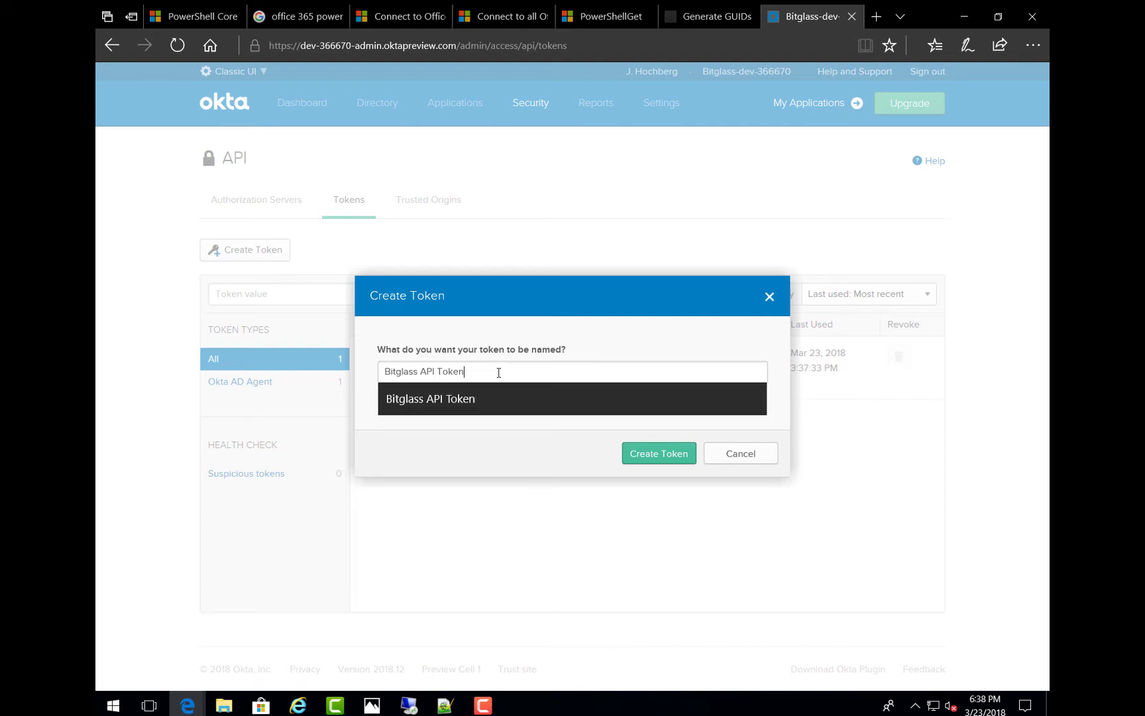
{"action": "left_click", "coordinate": [657, 461]}
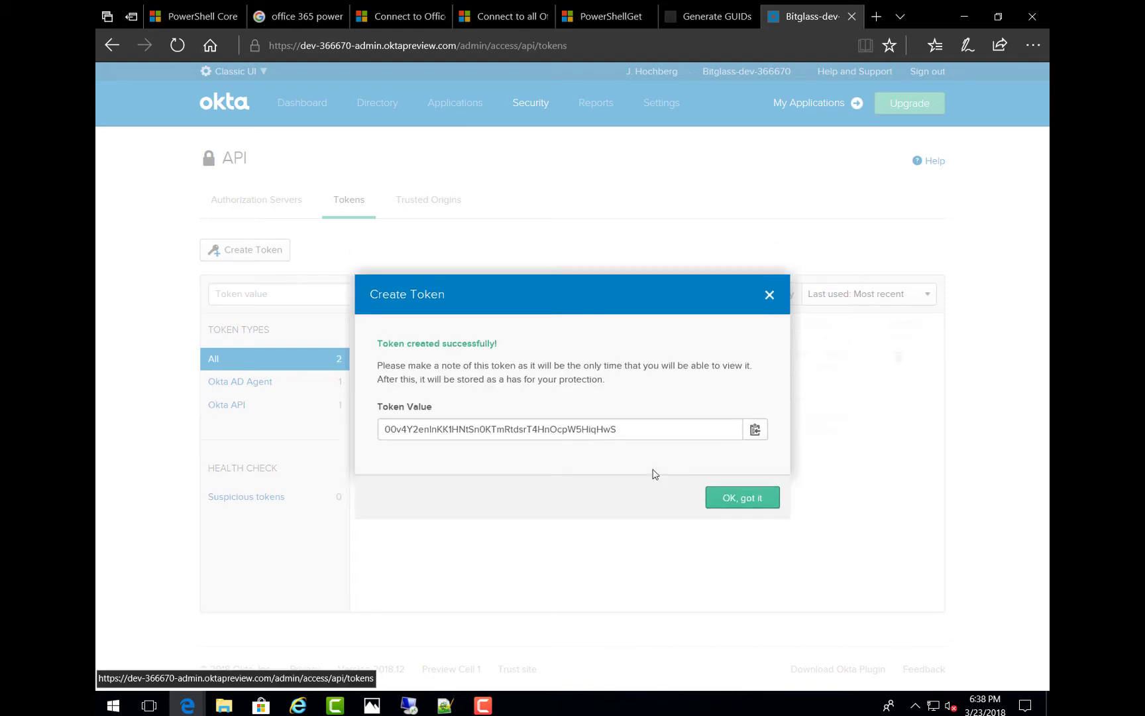
- Copy the new API token value and paste it into the empty document in Notepad++
{"action": "left_click", "coordinate": [755, 431]}
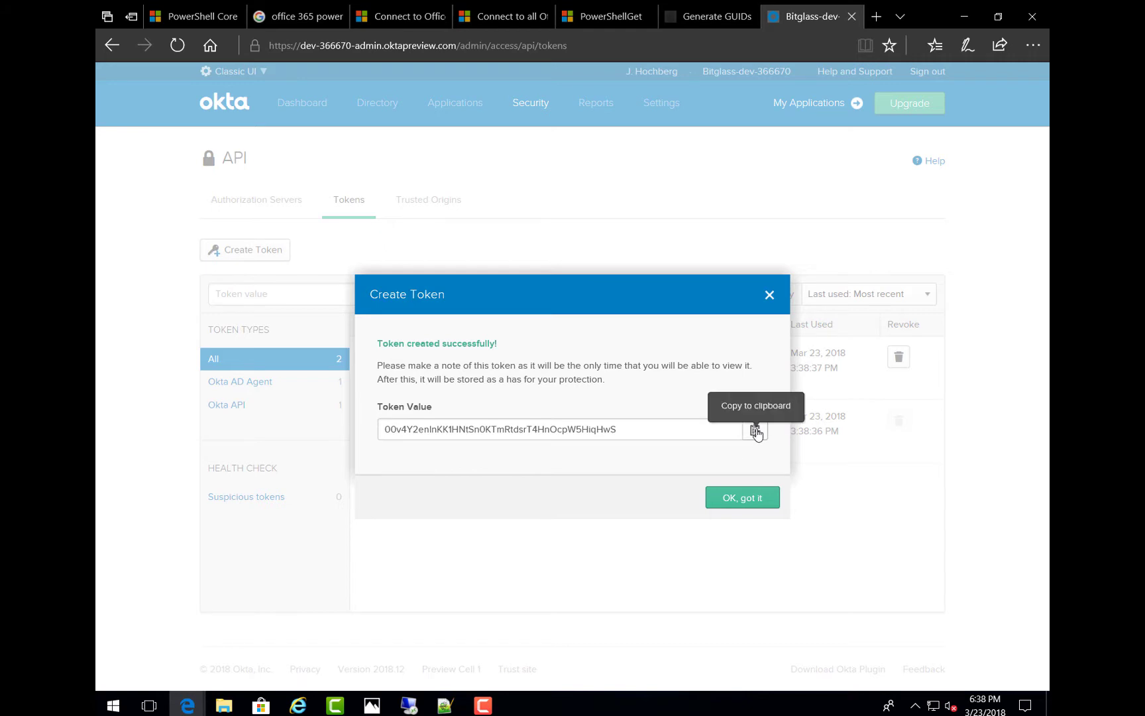
{"action": "left_click", "coordinate": [756, 432]}
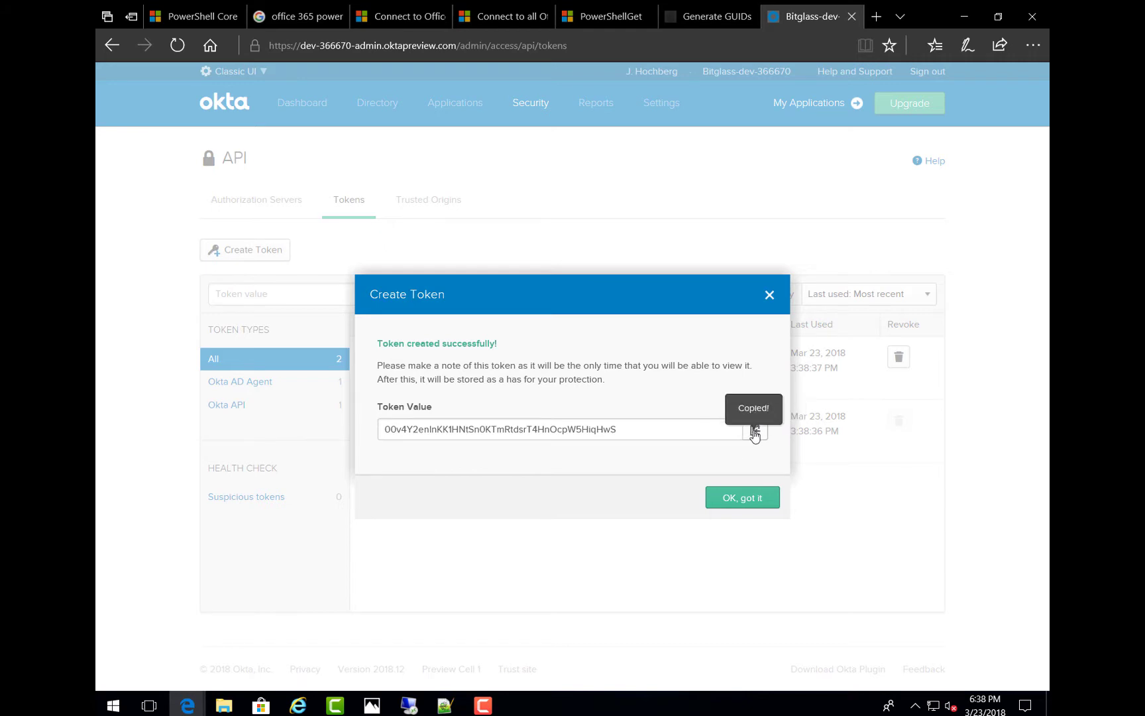
{"action": "left_click", "coordinate": [445, 706]}
{"action": "right_click", "coordinate": [314, 241]}
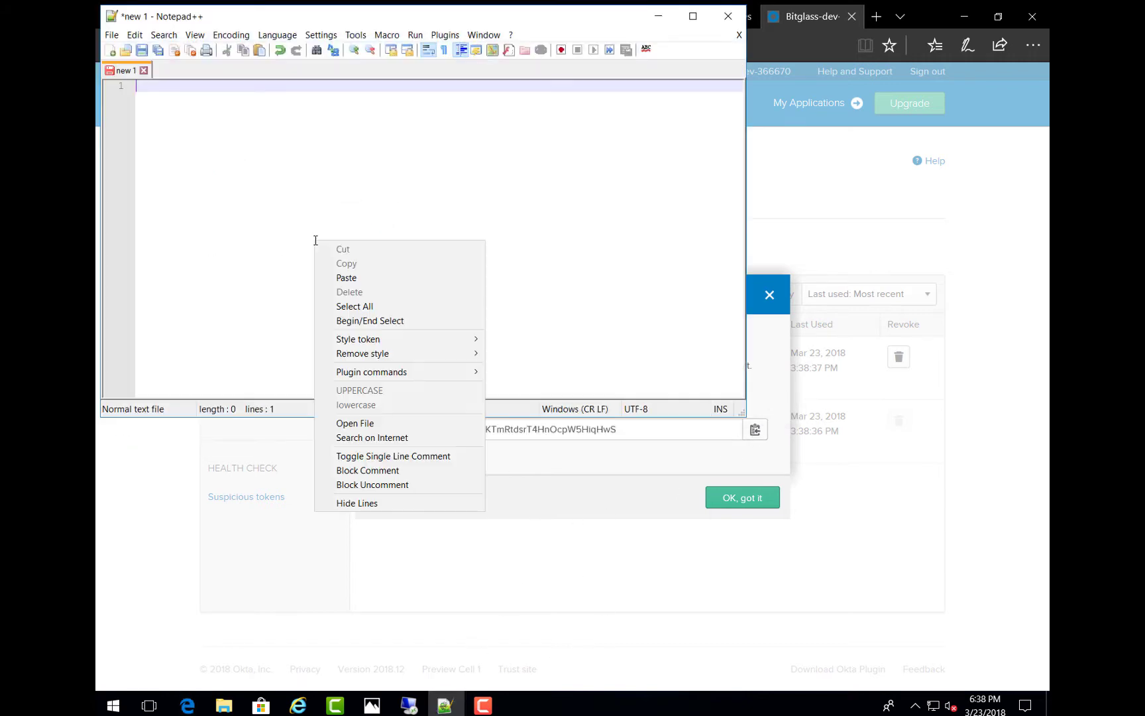
{"action": "left_click", "coordinate": [348, 278]}
- Start saving the token note as a text file named "Bitglass API Token - 2018-03-23", choosing the Desktop as its location
{"action": "left_click", "coordinate": [112, 34]}
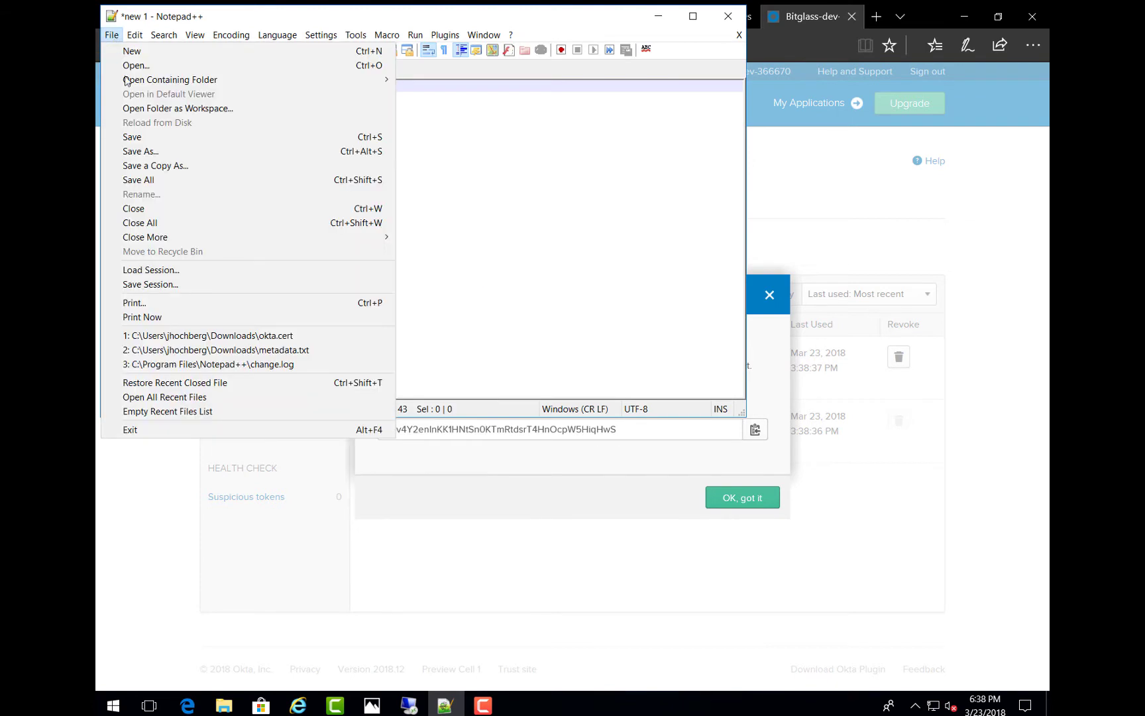
{"action": "left_click", "coordinate": [143, 151]}
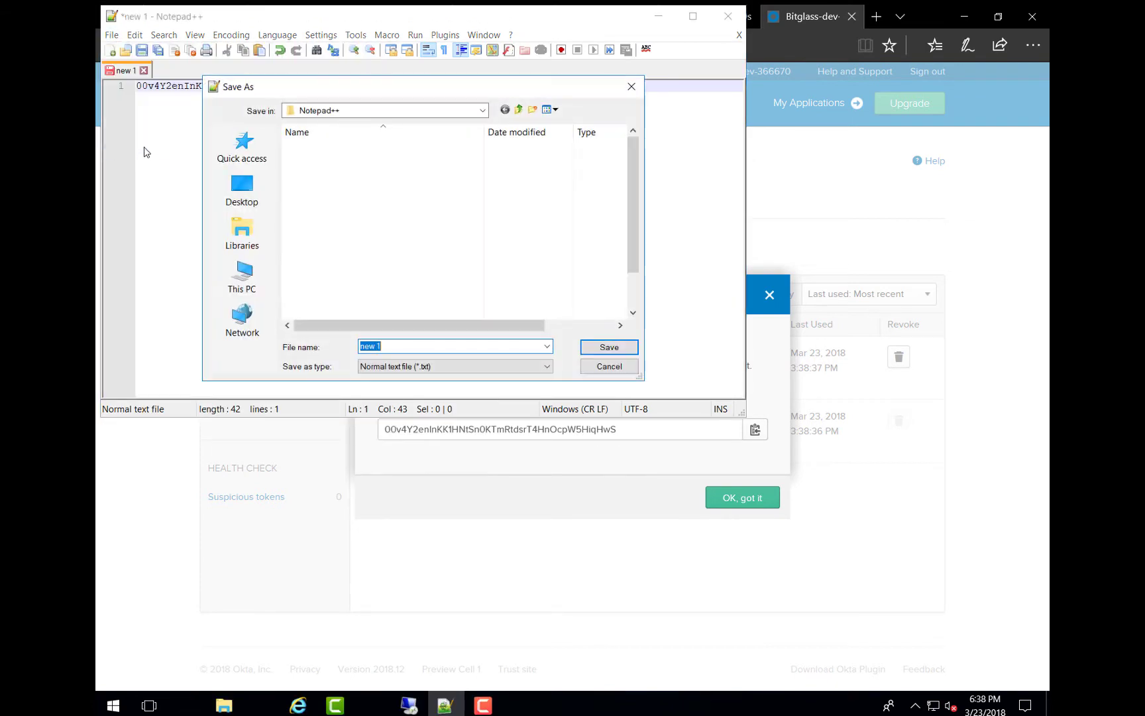
{"action": "type", "text": "Bitglass API Toe"}
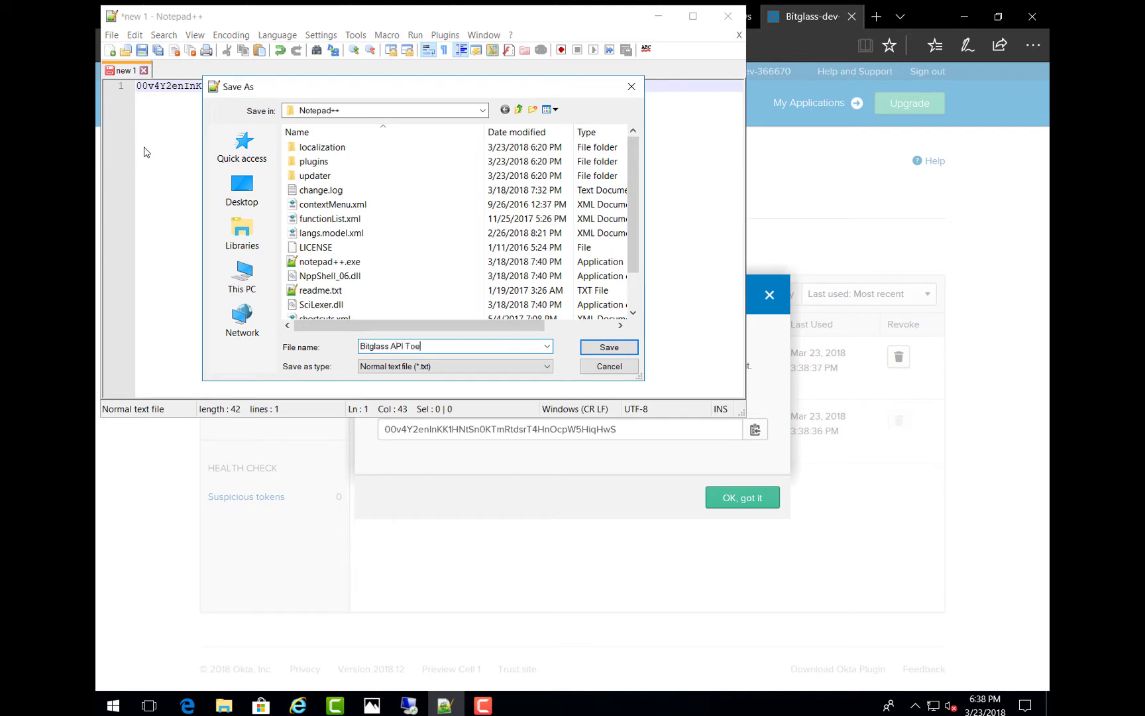
{"action": "key", "text": "BackSpace"}
{"action": "type", "text": "ken - 2018-03-23"}
{"action": "left_click", "coordinate": [257, 192]}
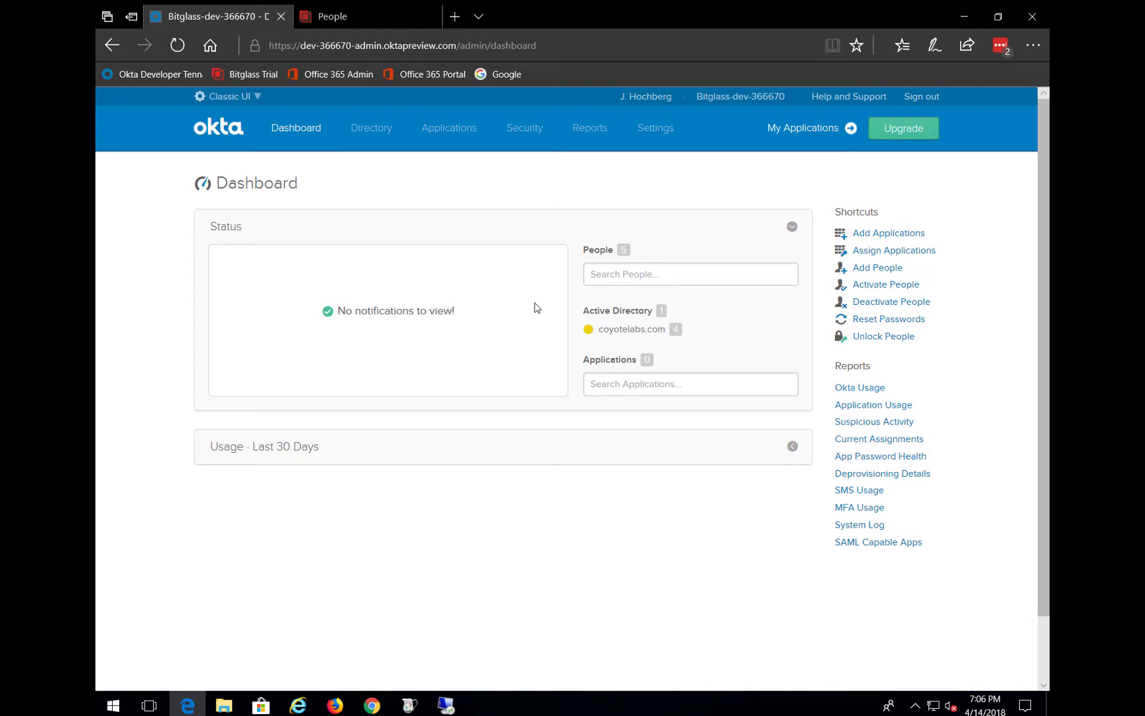
- Create a new application integration in Okta for the Web platform with SAML 2.0 as the sign-on method
{"action": "left_click", "coordinate": [468, 133]}
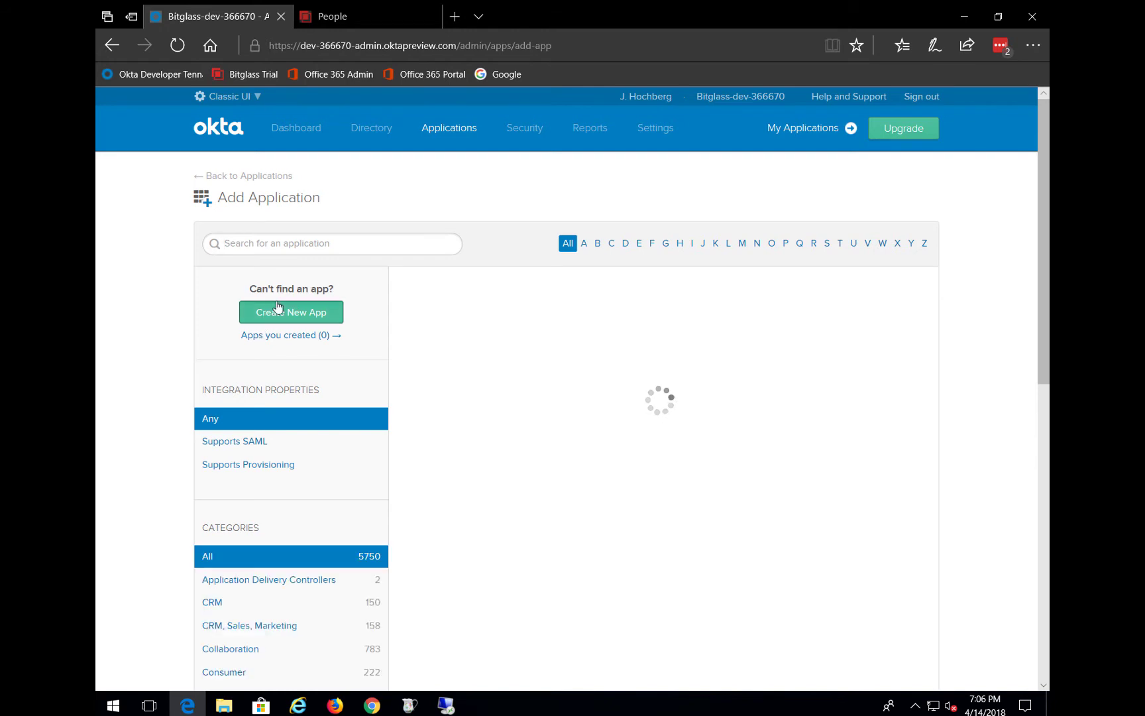
{"action": "left_click", "coordinate": [332, 306]}
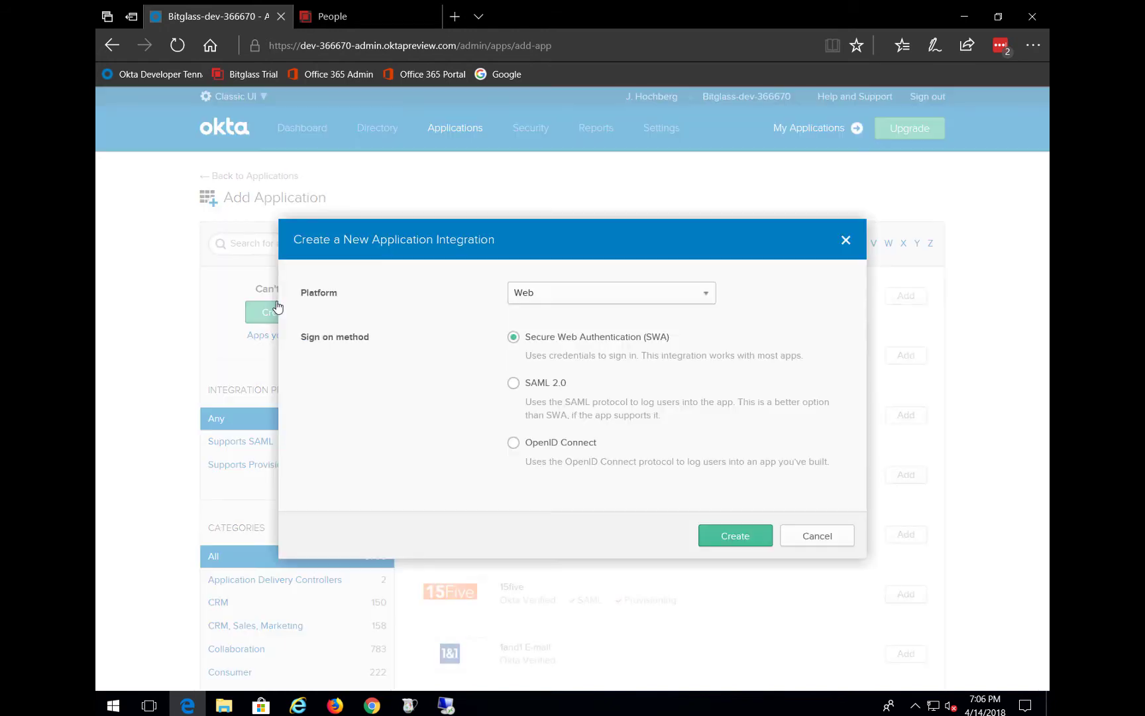
{"action": "left_click", "coordinate": [532, 391]}
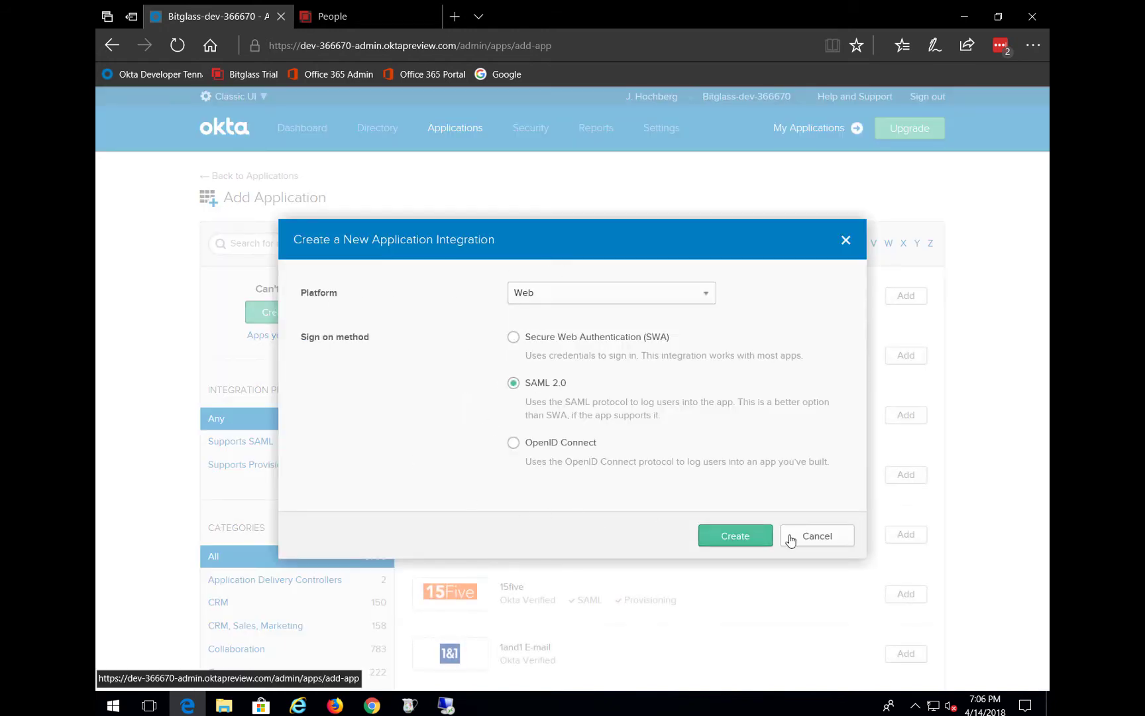
{"action": "left_click", "coordinate": [735, 537]}
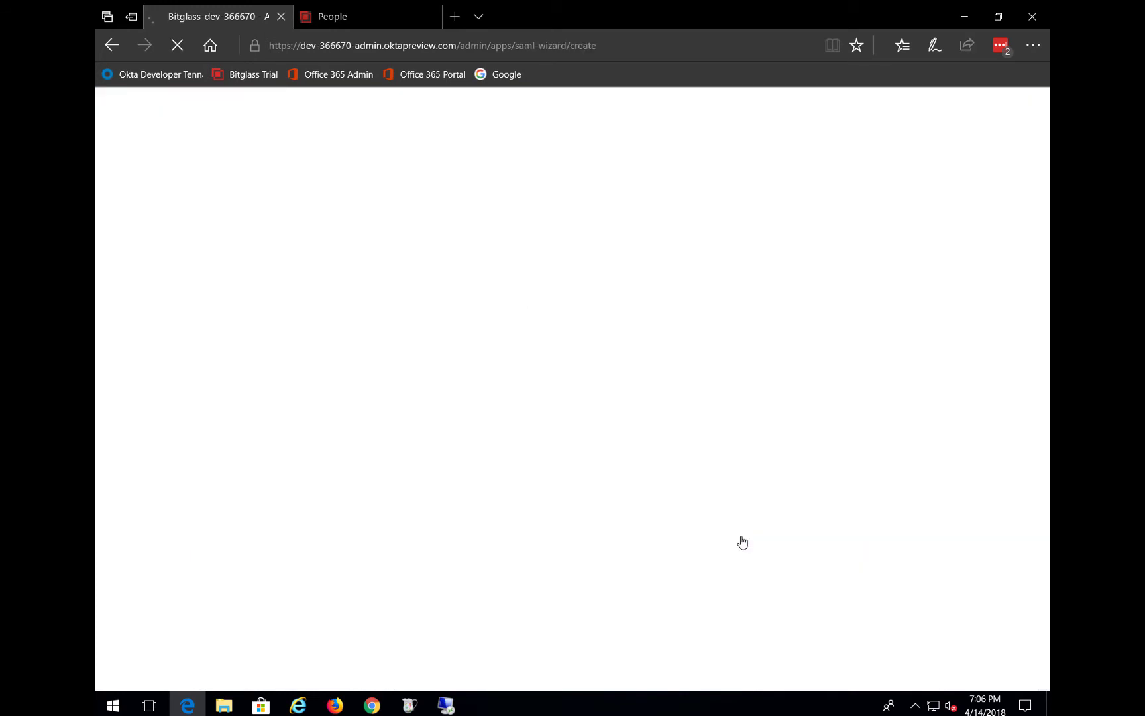
- Name the app Bitglass, upload bitglass-logo-okta-portal.png as its logo, and continue to the SAML configuration
{"action": "type", "text": "Bitglass"}
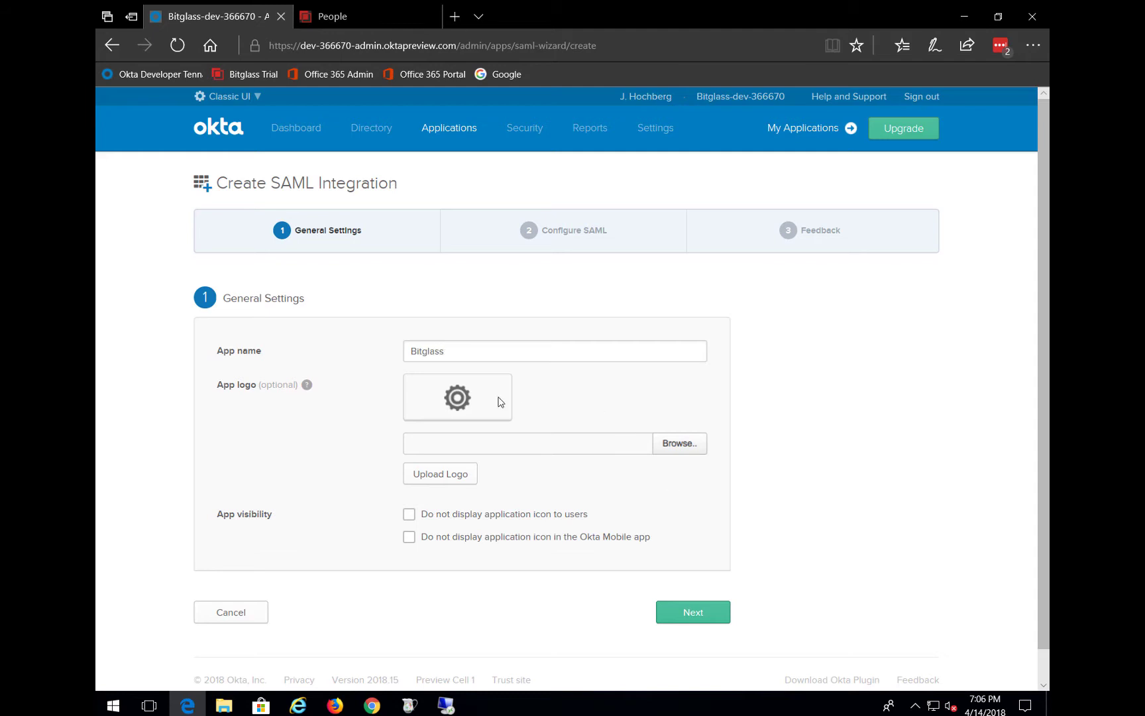
{"action": "left_click", "coordinate": [679, 444]}
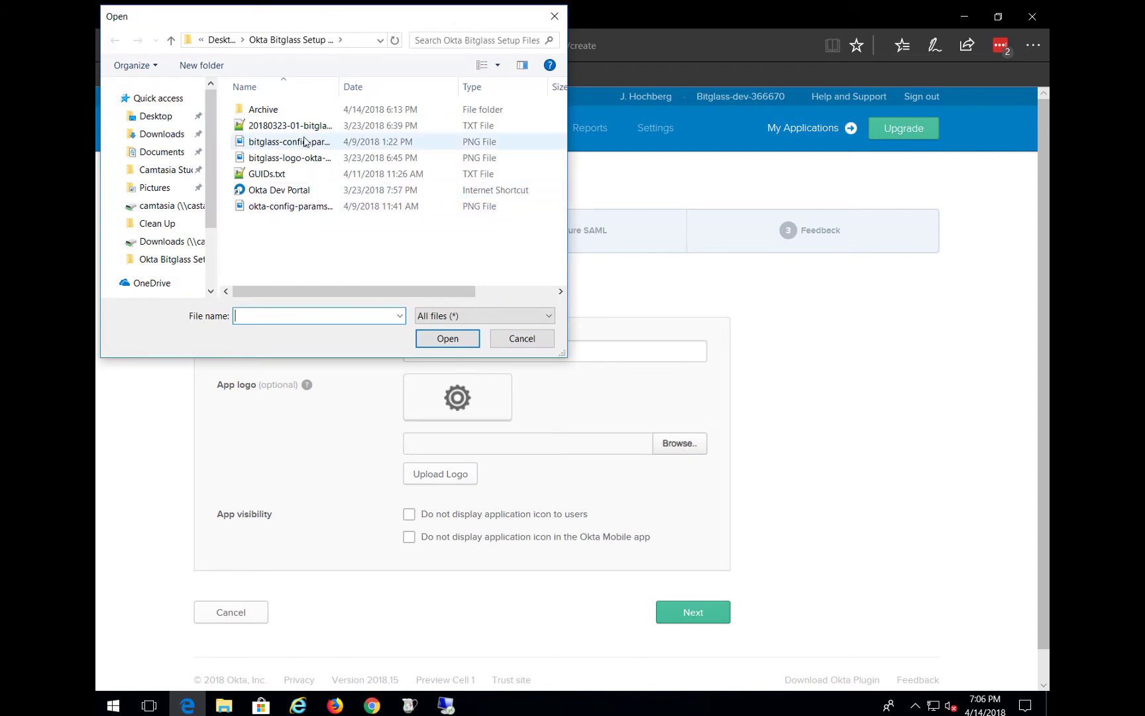
{"action": "left_click", "coordinate": [302, 159]}
{"action": "left_click", "coordinate": [438, 339]}
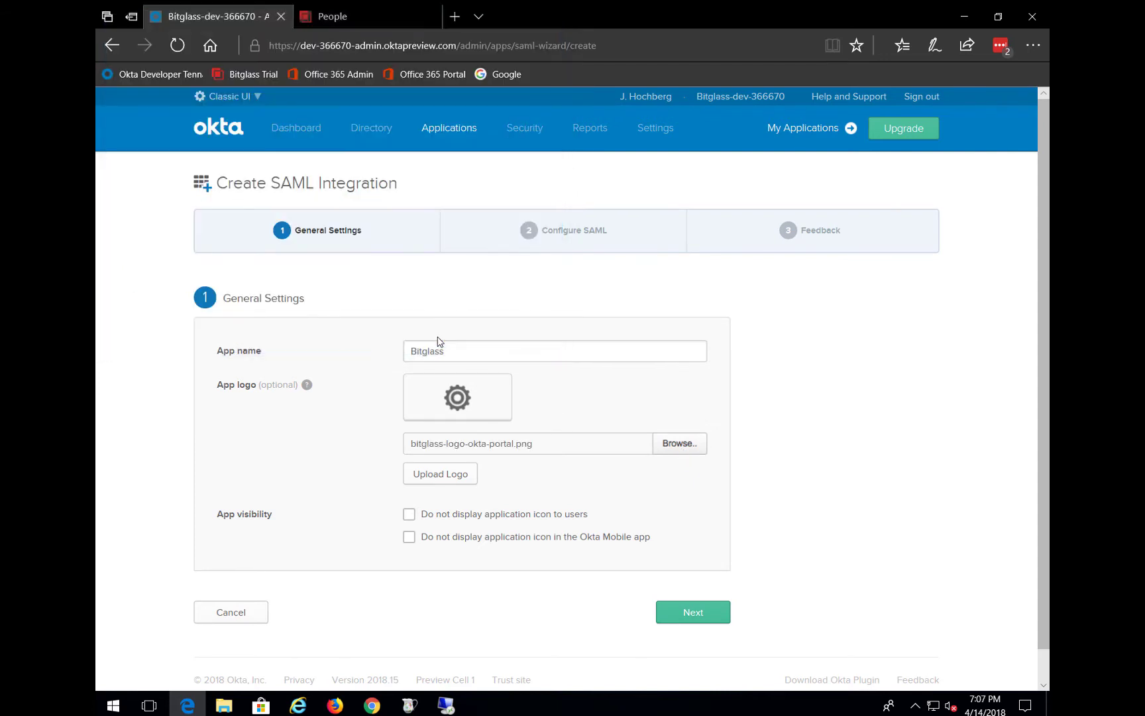
{"action": "left_click", "coordinate": [440, 474]}
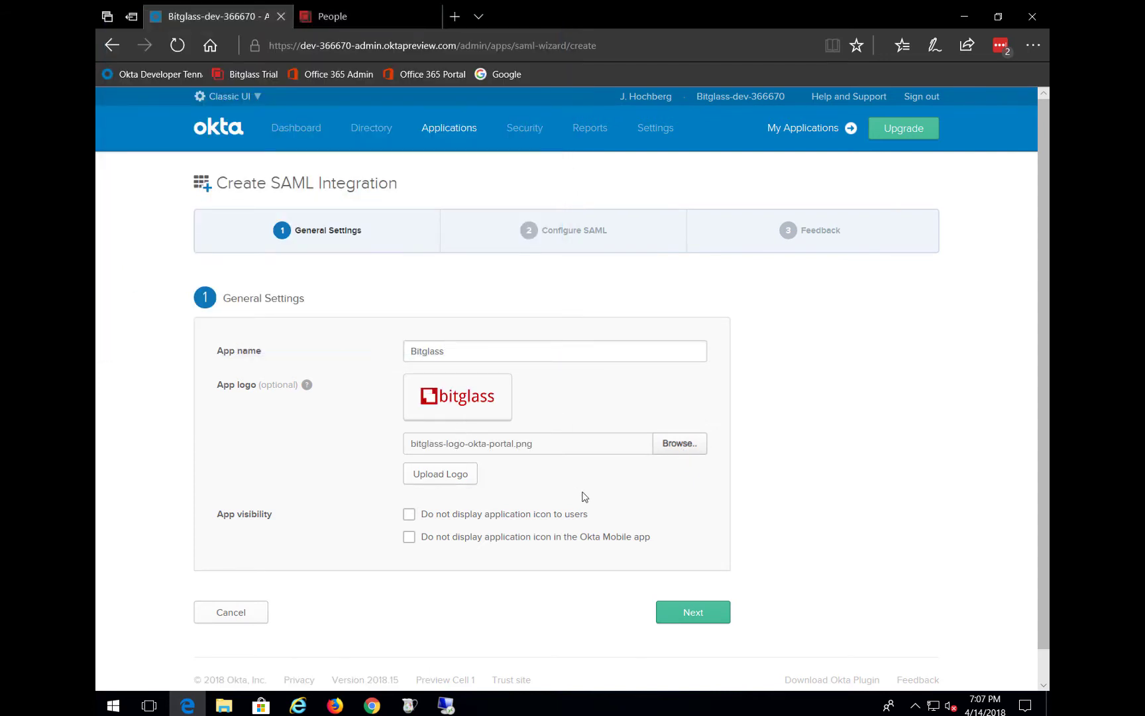
{"action": "left_click", "coordinate": [703, 616]}
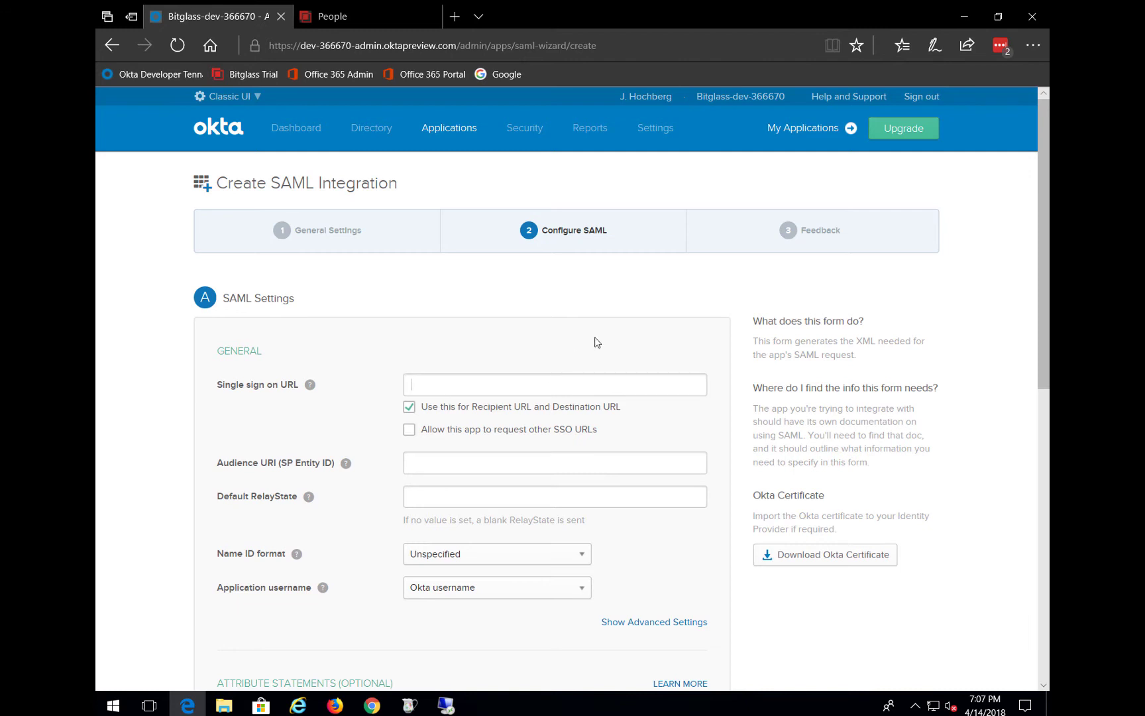
{"action": "type", "text": "tps://portal.us.bitglass.n"}
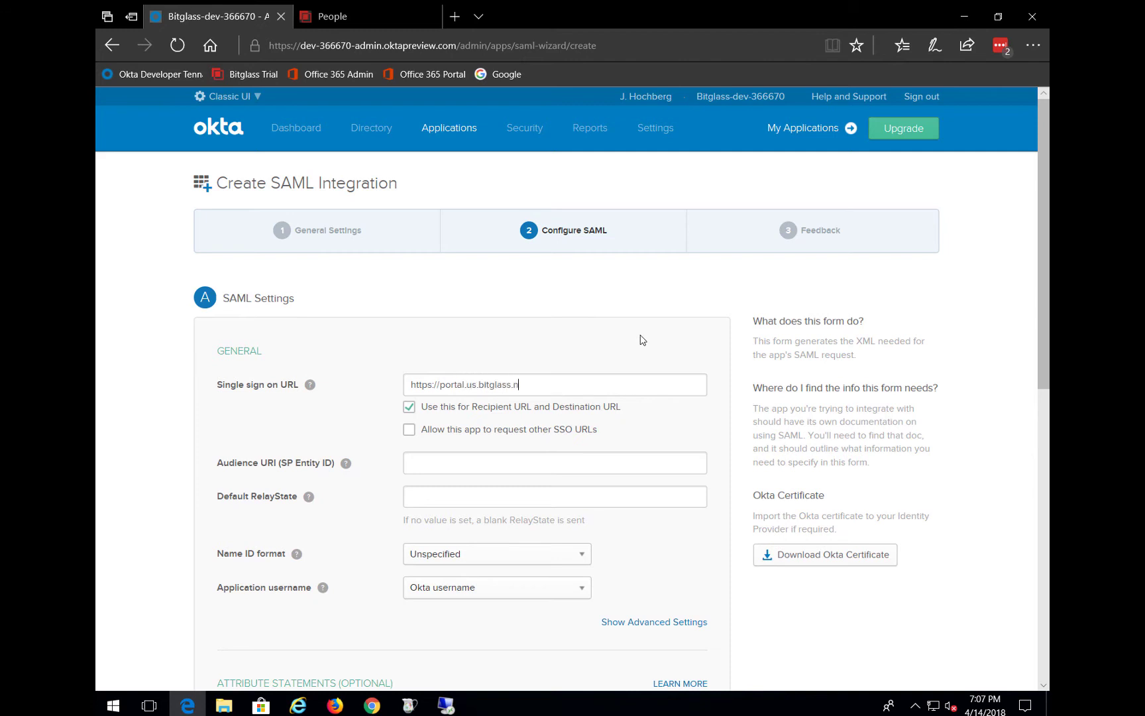
{"action": "type", "text": "et/sso/acs/"}
{"action": "left_click", "coordinate": [524, 465]}
{"action": "type", "text": "https://sso.us.bitglas"}
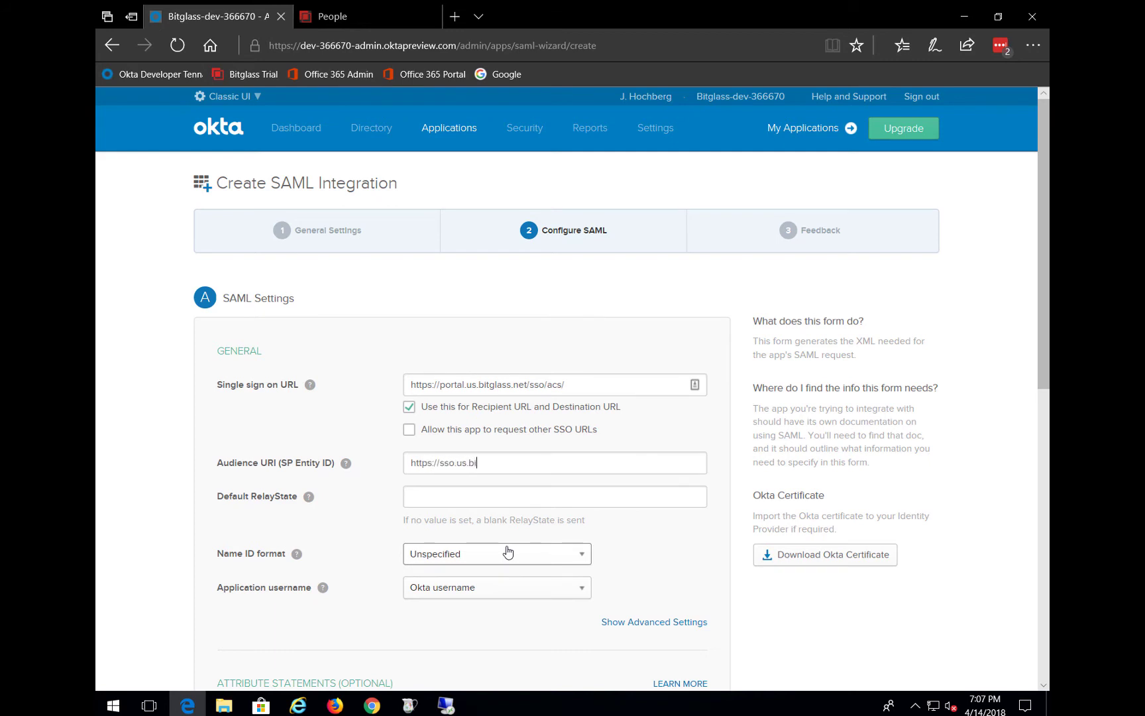
{"action": "type", "text": "s."}
- Set the default RelayState to bg_portal_login and the Name ID format to EmailAddress
{"action": "type", "text": "bg"}
{"action": "type", "text": "_portal"}
{"action": "type", "text": "_login"}
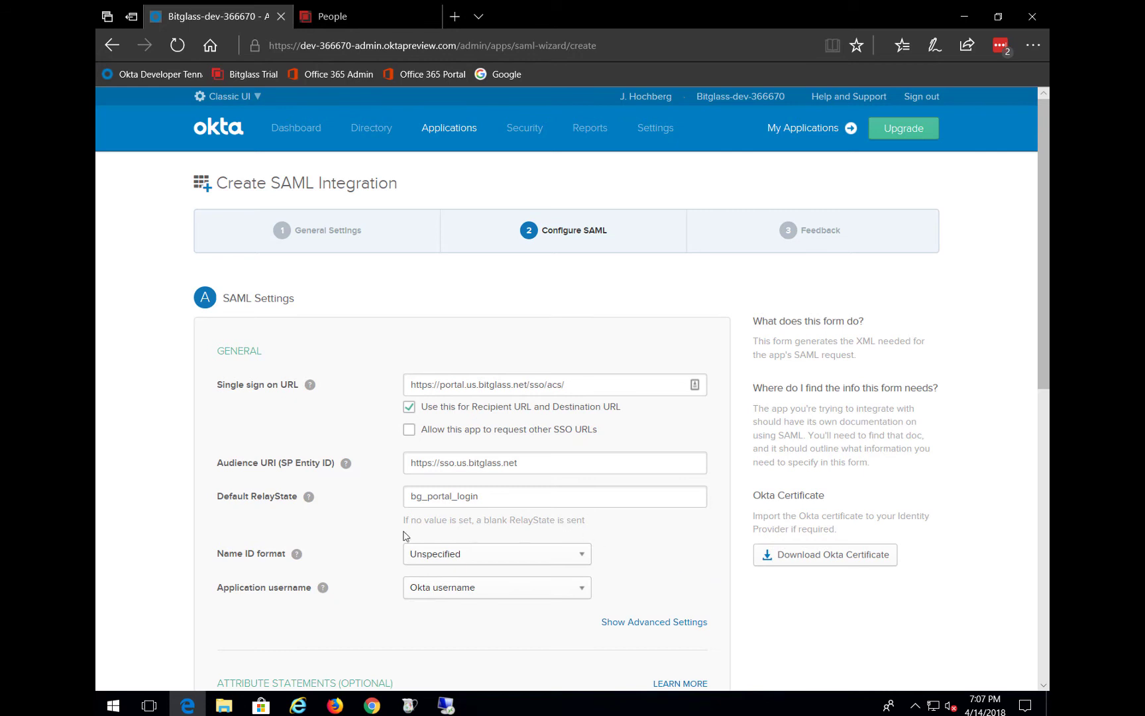
{"action": "left_click", "coordinate": [443, 562]}
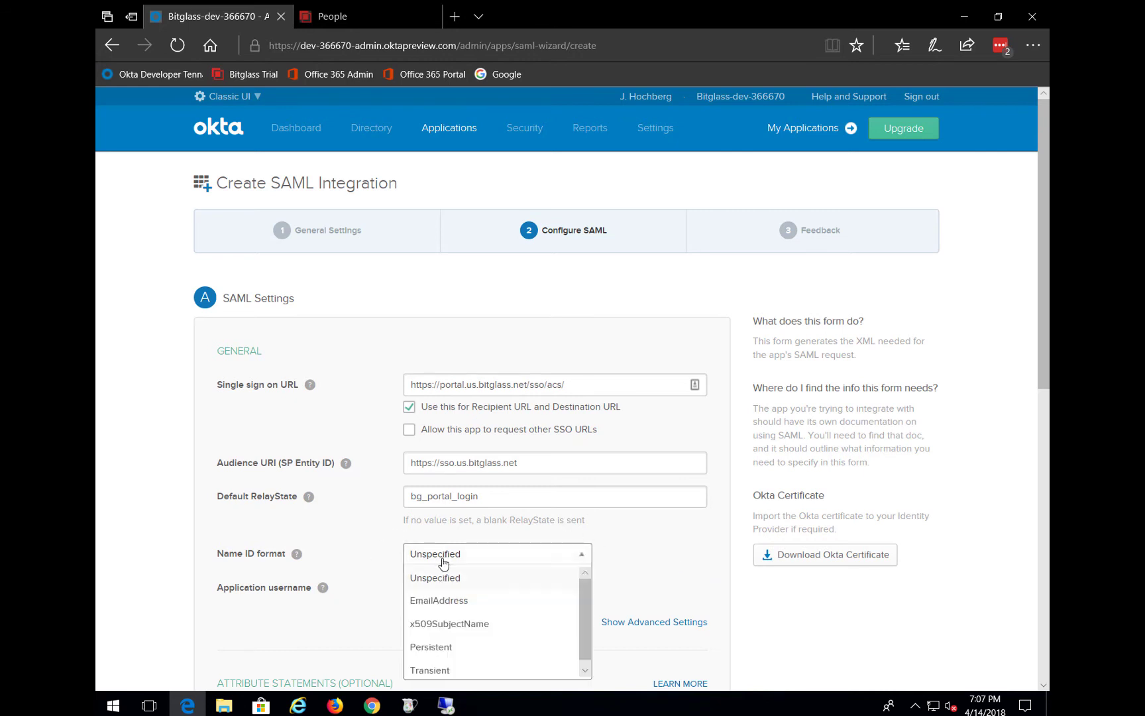
{"action": "left_click", "coordinate": [446, 605]}
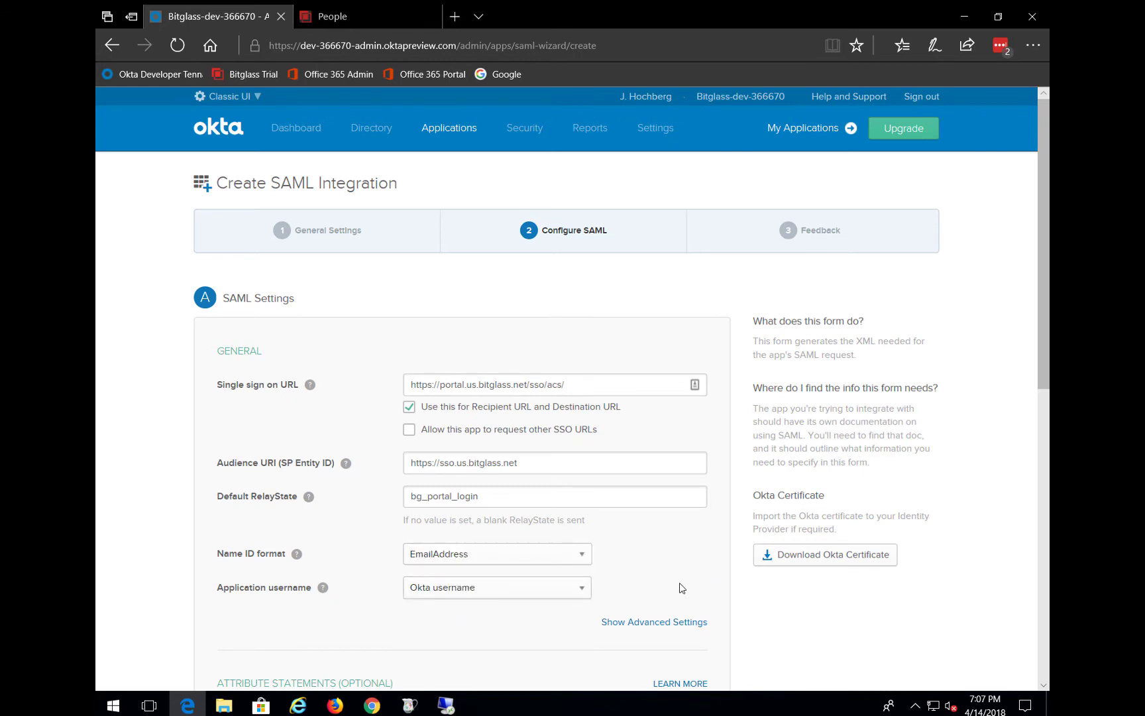
- Show the advanced SAML settings and set Response to Unsigned
{"action": "left_click", "coordinate": [671, 624]}
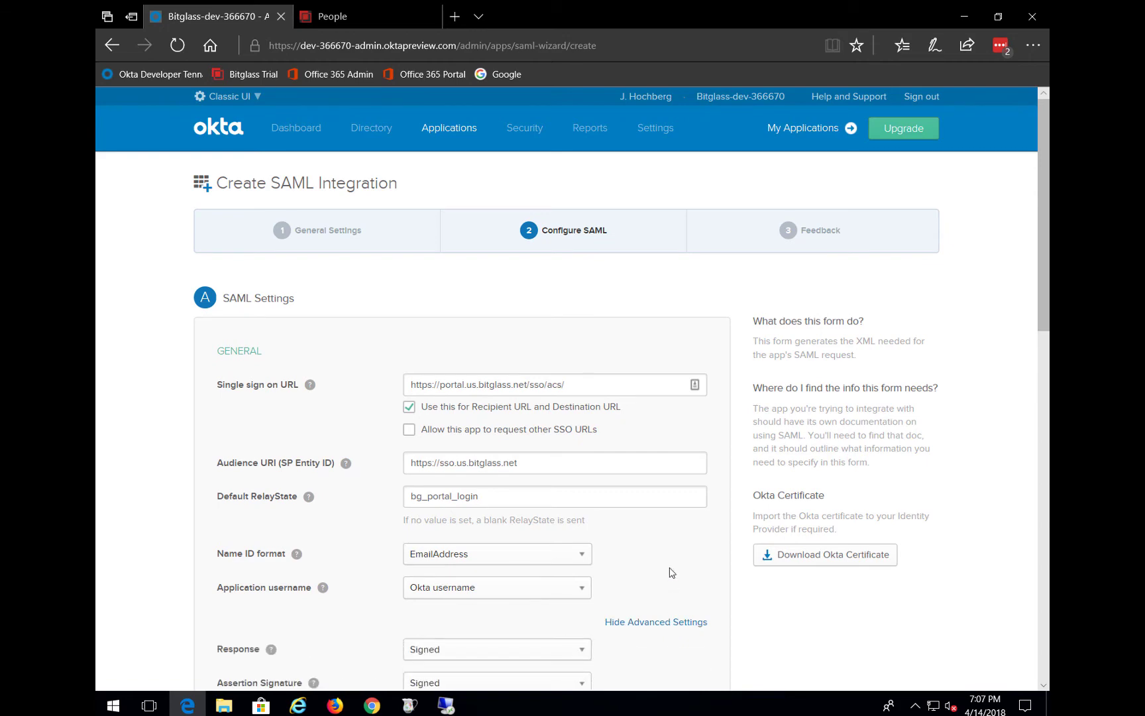
{"action": "scroll", "coordinate": [670, 596], "scroll_direction": "down", "scroll_amount": 4}
{"action": "left_click", "coordinate": [483, 381]}
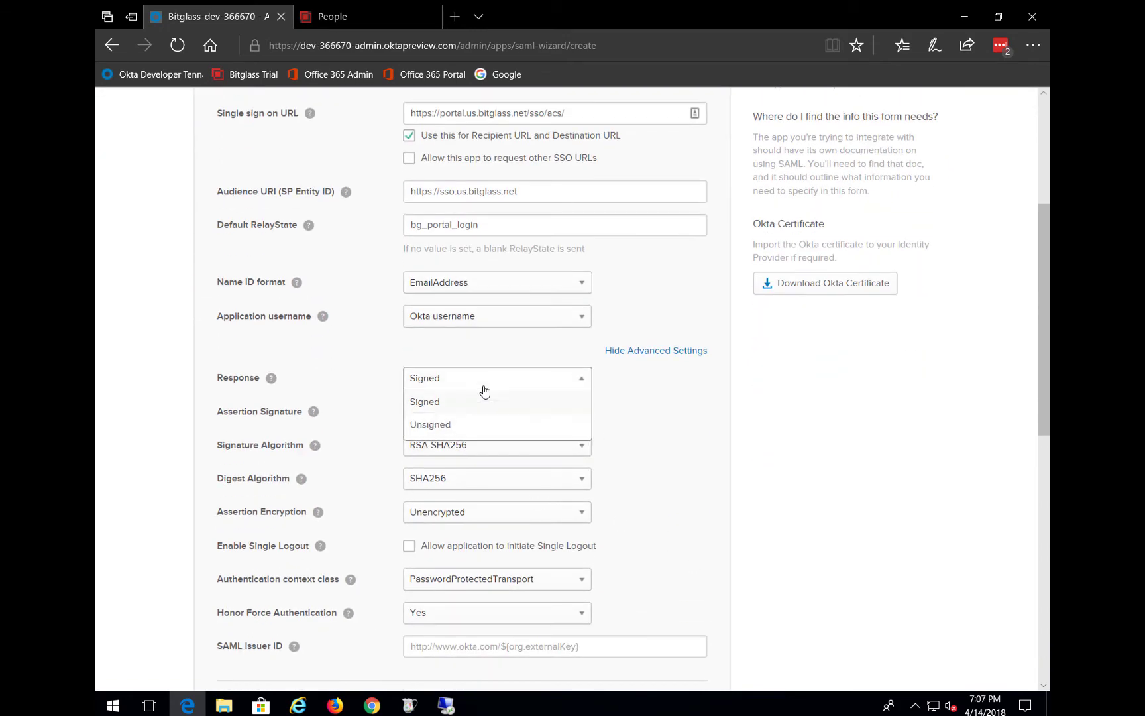
{"action": "left_click", "coordinate": [459, 426]}
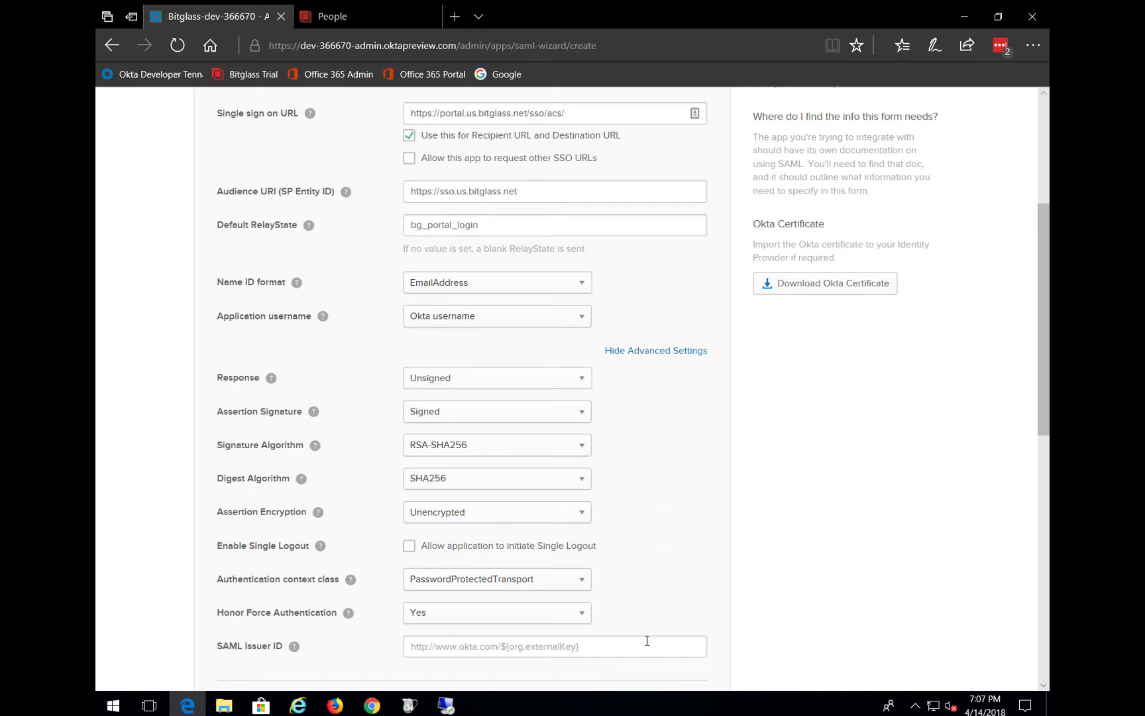
{"action": "left_click", "coordinate": [627, 648]}
{"action": "type", "text": "http://www.okta.com/$"}
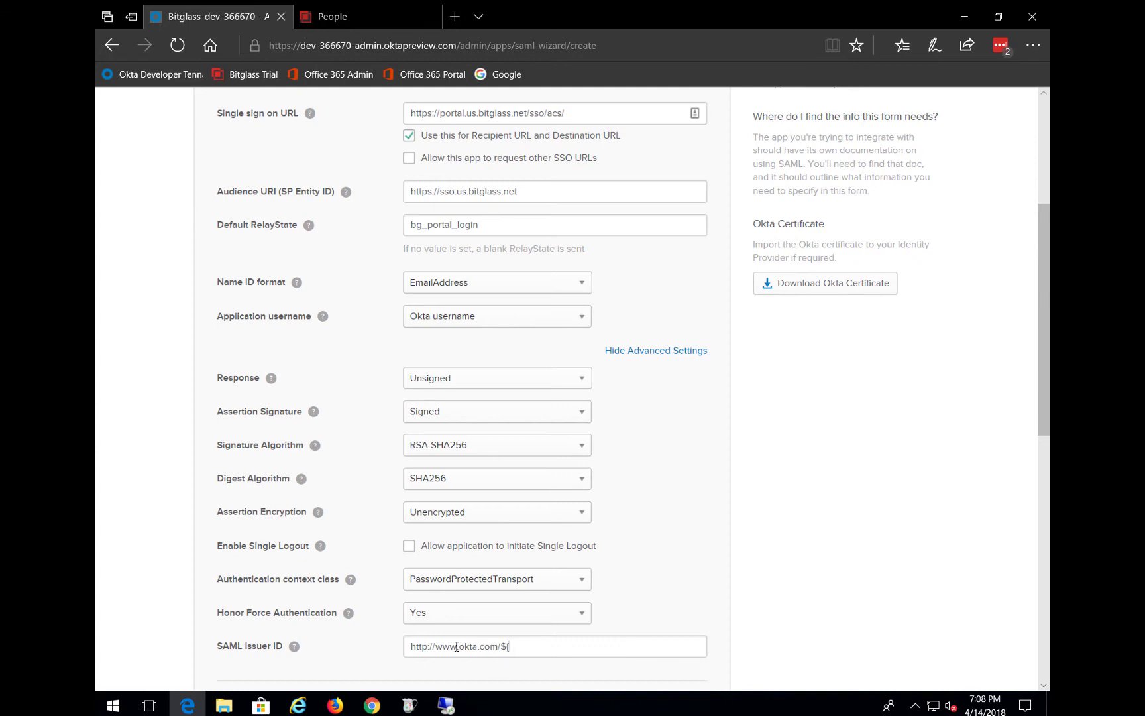
{"action": "type", "text": "{org.externalKey}"}
{"action": "scroll", "coordinate": [754, 621], "scroll_direction": "down", "scroll_amount": 3}
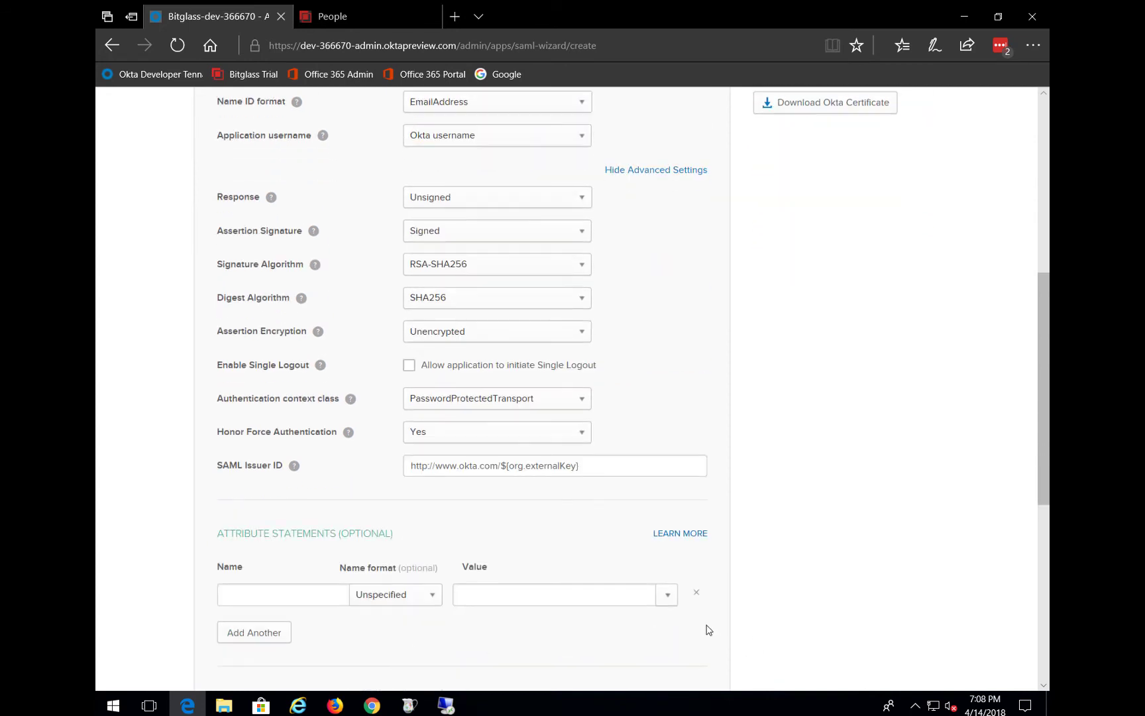
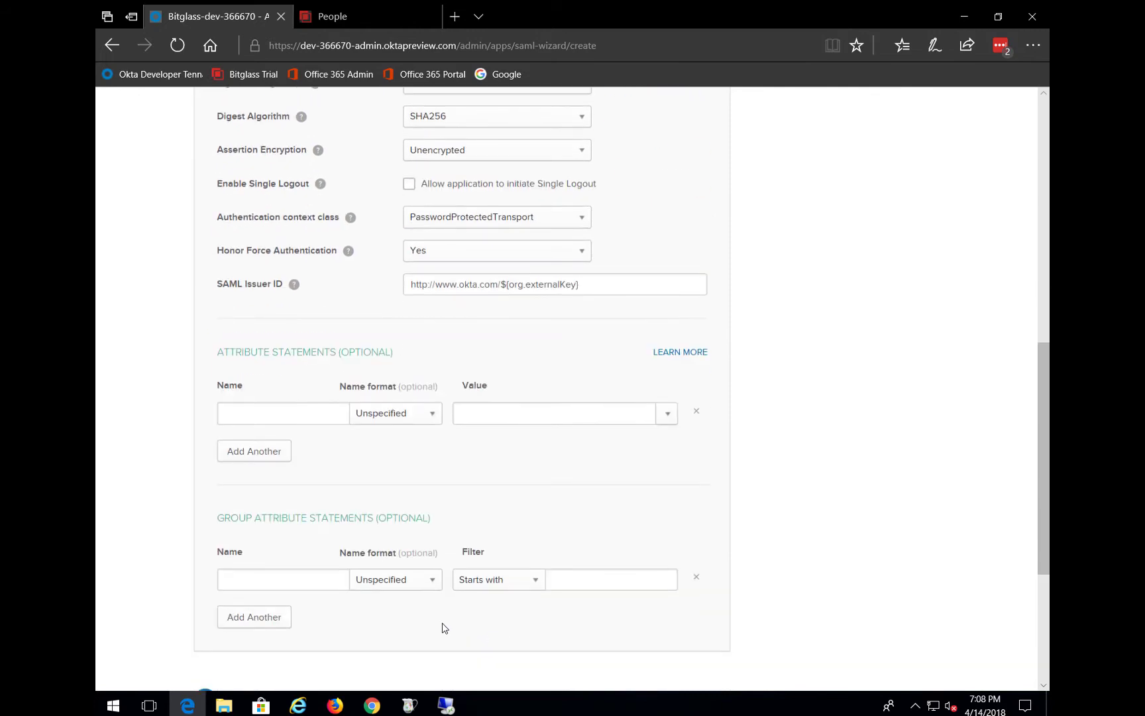
{"action": "left_click", "coordinate": [693, 665]}
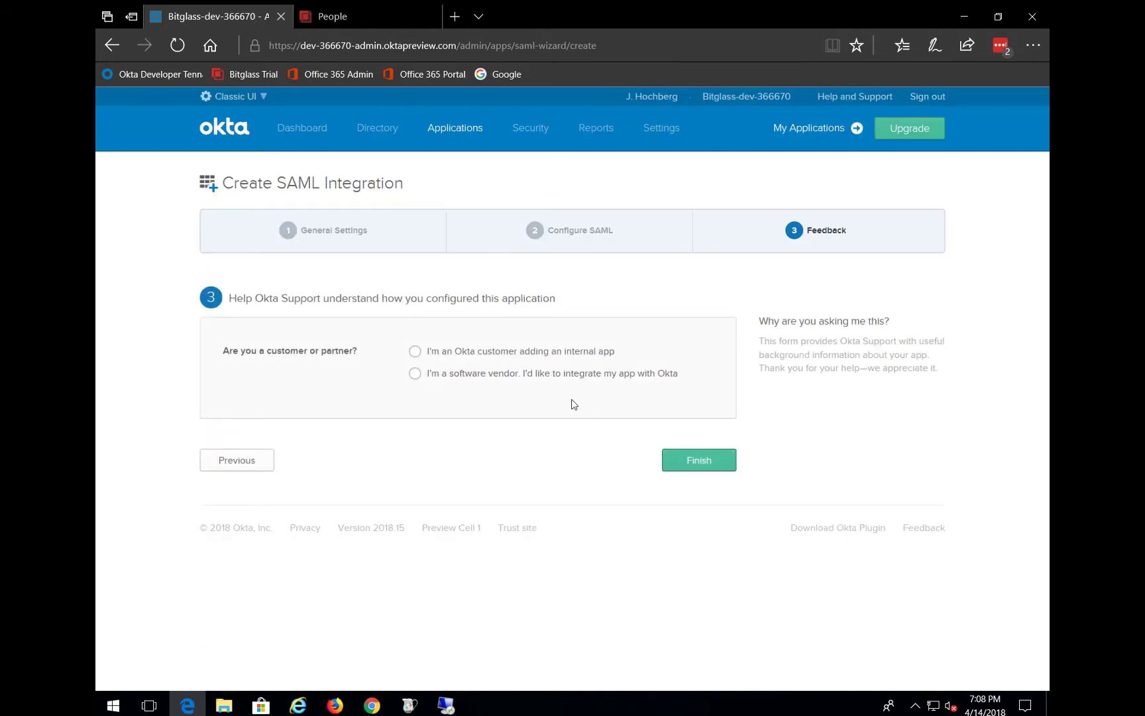
- Complete the feedback as an Okta customer adding an internally created app, finish the integration, and review the app's general settings
{"action": "left_click", "coordinate": [440, 358]}
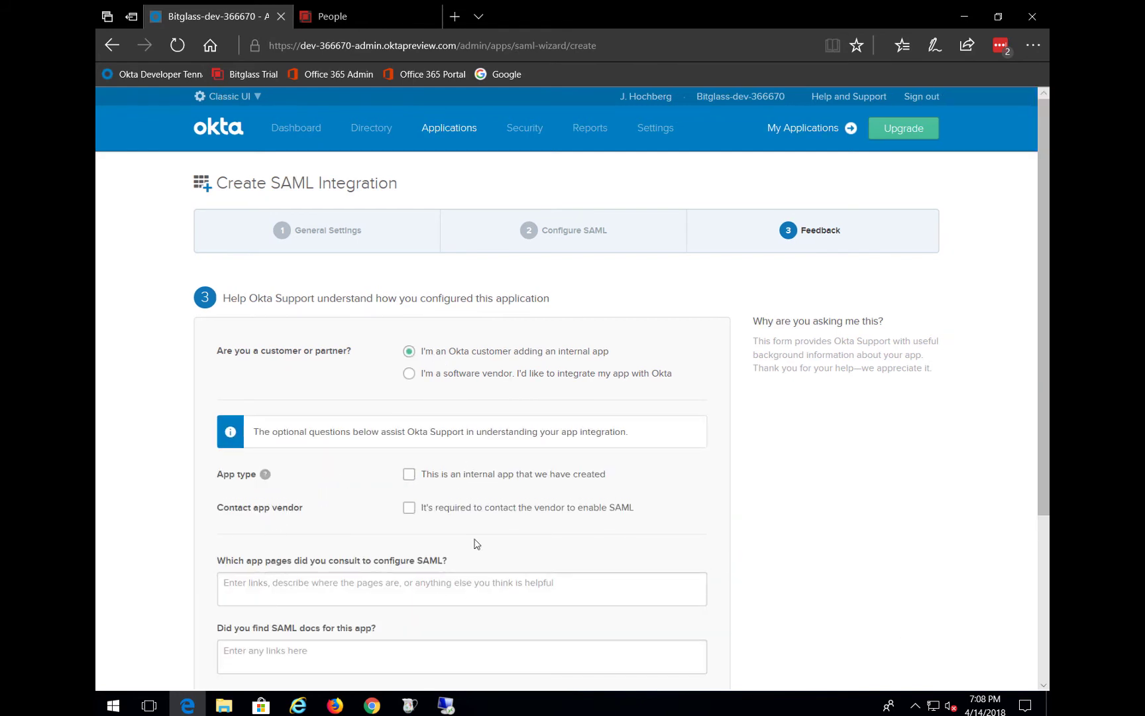
{"action": "left_click", "coordinate": [480, 475]}
{"action": "left_click", "coordinate": [708, 563]}
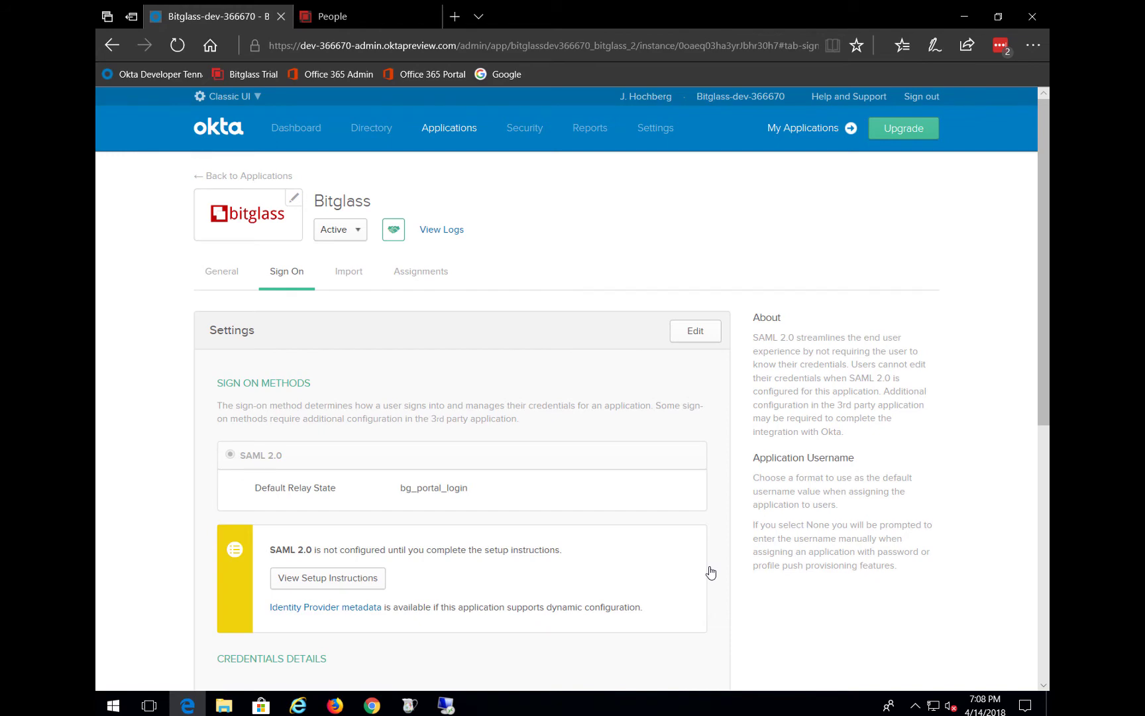
{"action": "left_click", "coordinate": [227, 290]}
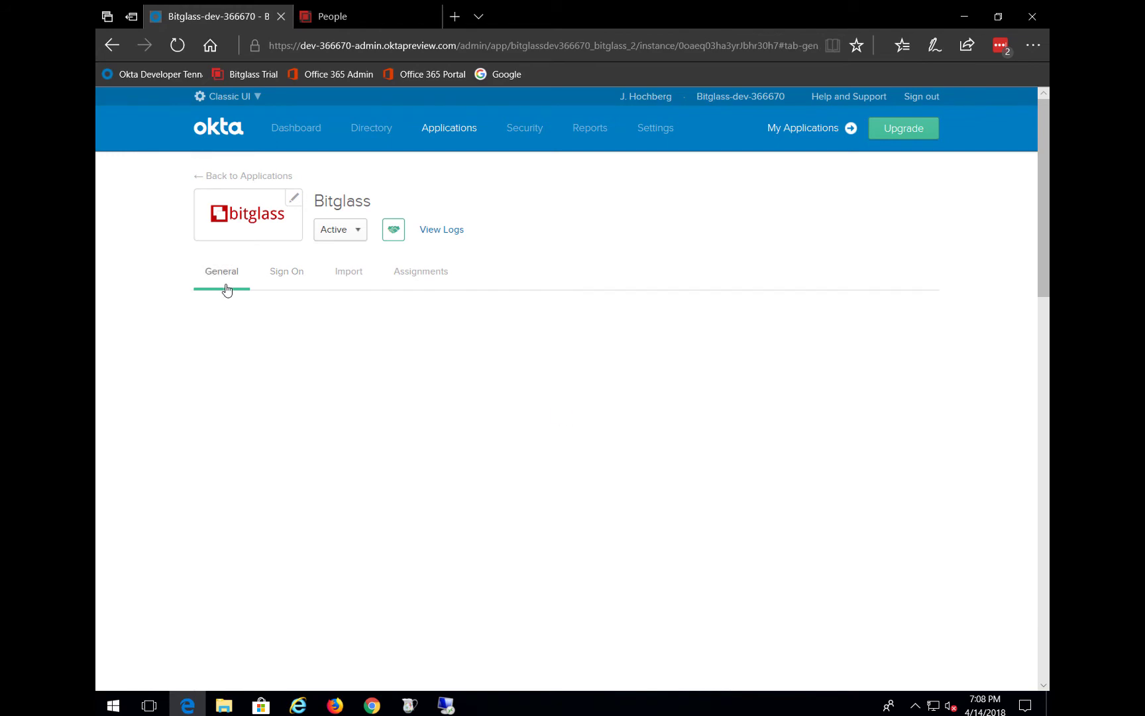
{"action": "left_click_drag", "start_coordinate": [1038, 176], "coordinate": [1027, 362]}
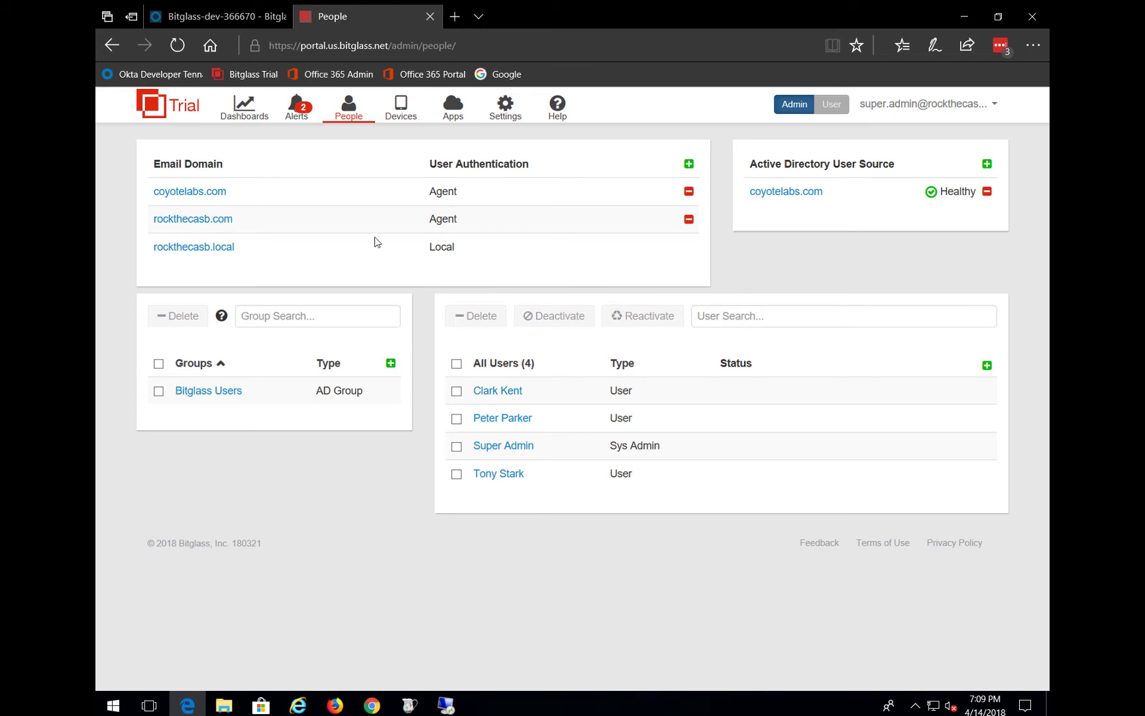
{"action": "left_click", "coordinate": [192, 224]}
{"action": "left_click", "coordinate": [600, 266]}
{"action": "left_click", "coordinate": [653, 302]}
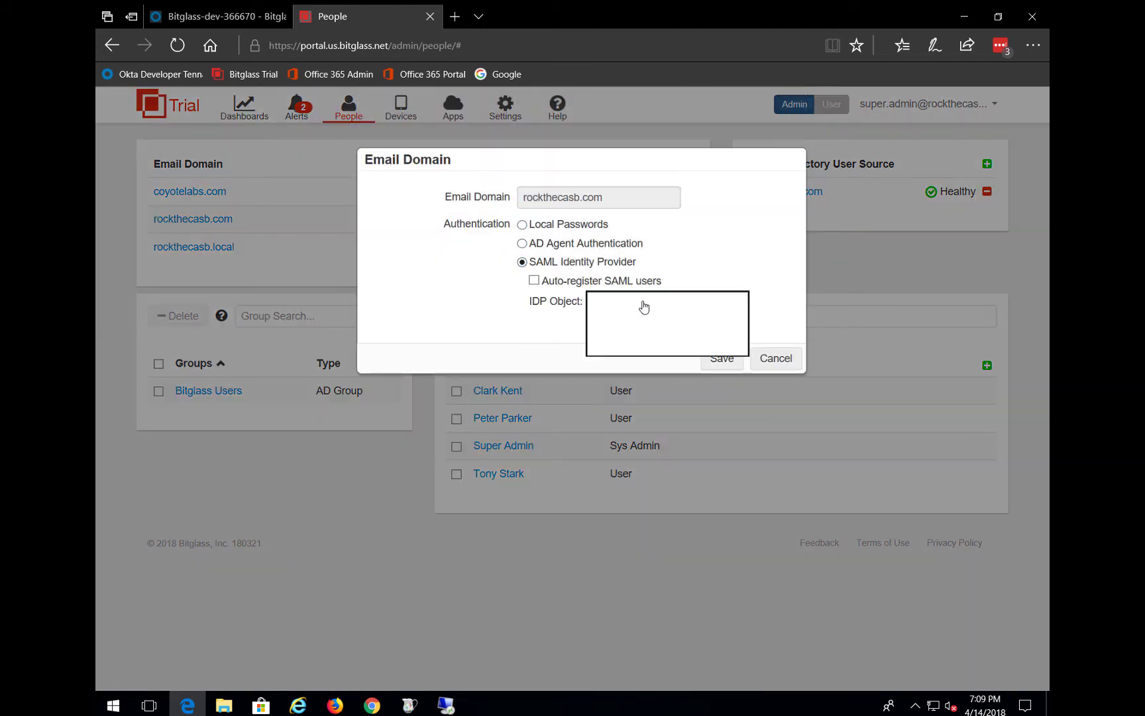
{"action": "left_click", "coordinate": [481, 314]}
{"action": "left_click", "coordinate": [794, 361]}
- Add an External IDP object in Bitglass named Okta with the IDP type Okta
{"action": "mouse_move", "coordinate": [449, 123]}
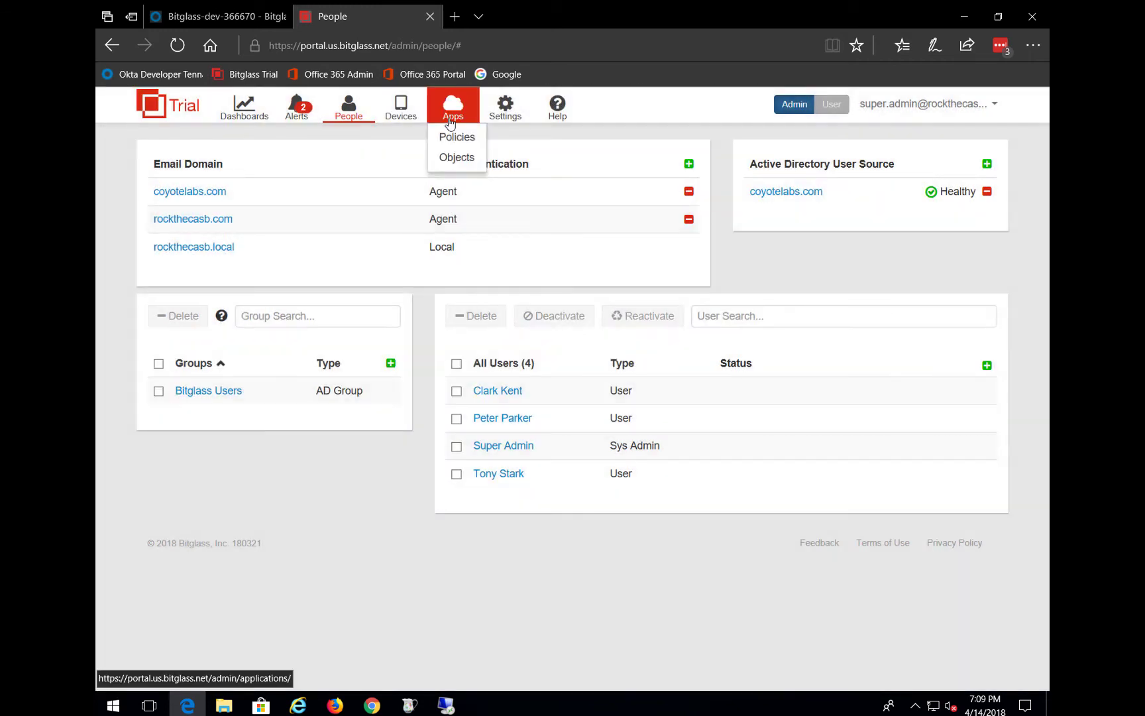
{"action": "left_click", "coordinate": [457, 159]}
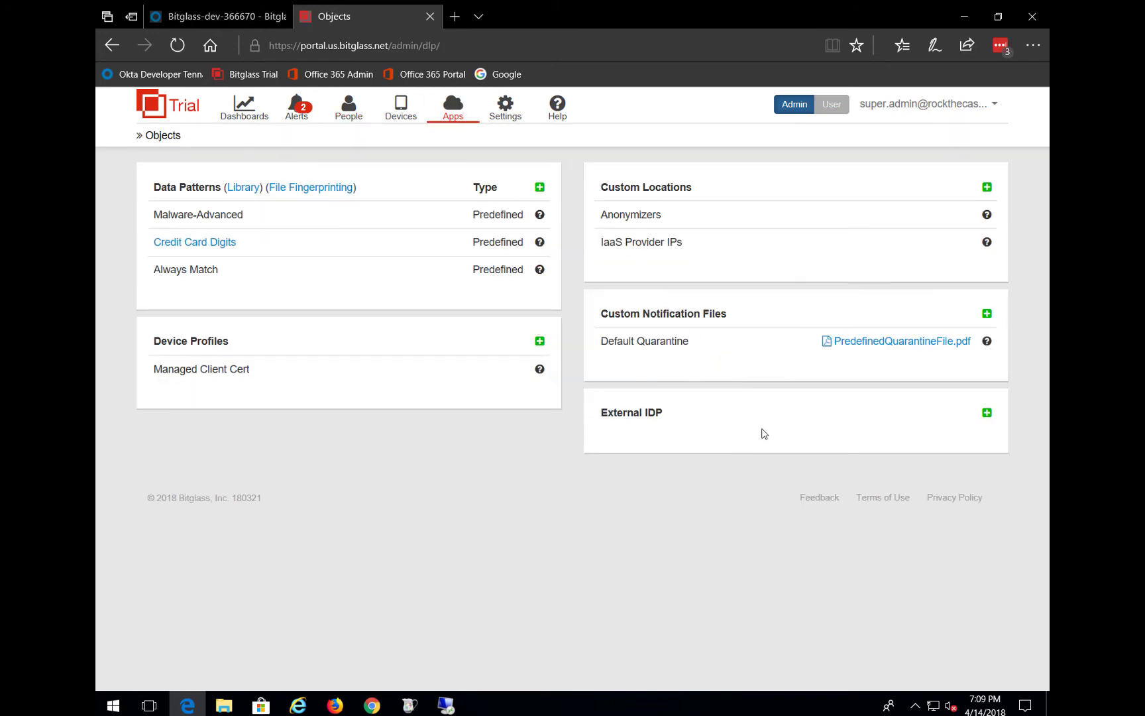
{"action": "left_click", "coordinate": [987, 413]}
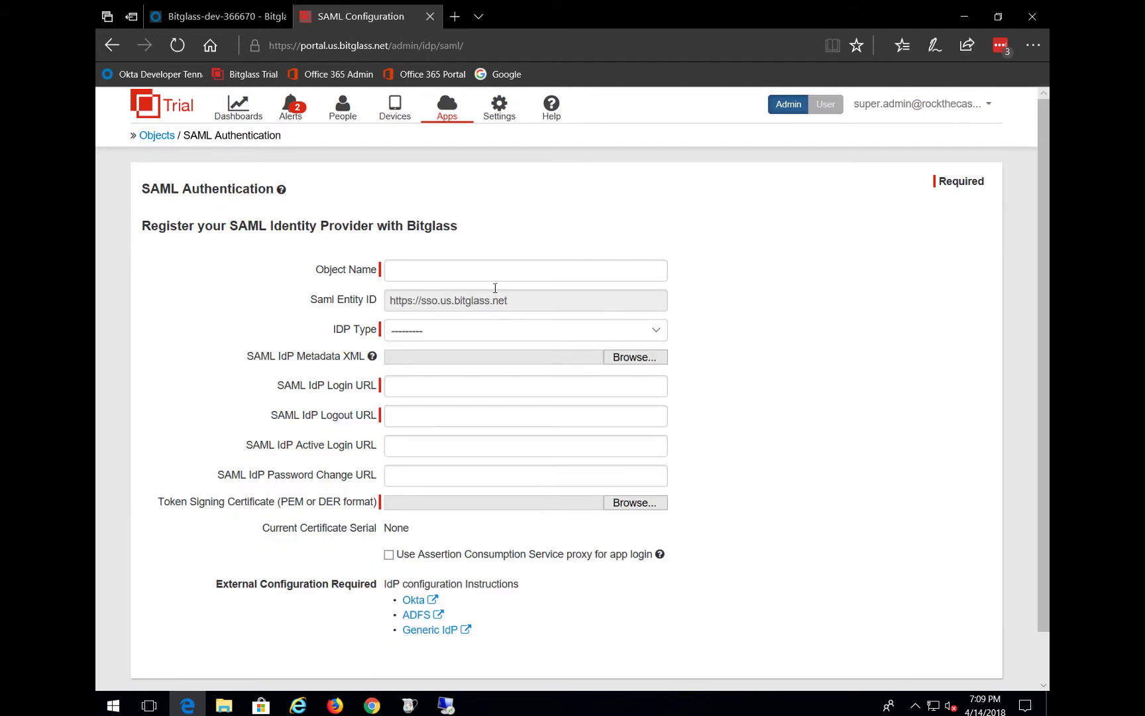
{"action": "left_click", "coordinate": [495, 277]}
{"action": "type", "text": "Okta"}
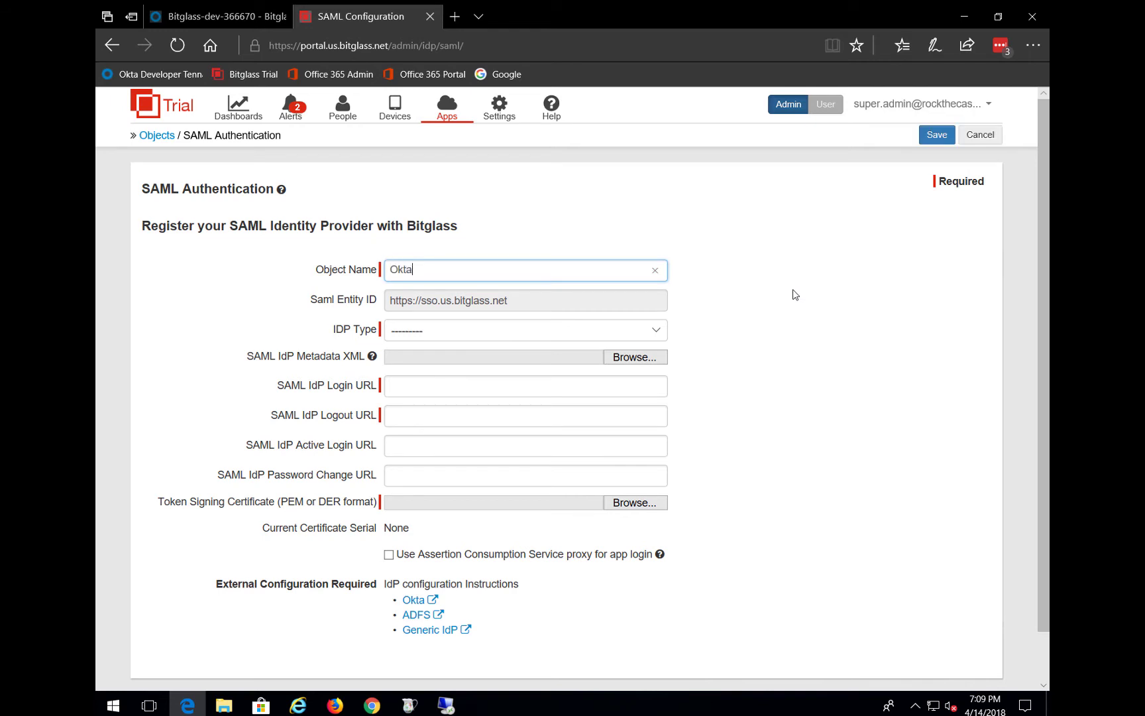
{"action": "key", "text": "Tab"}
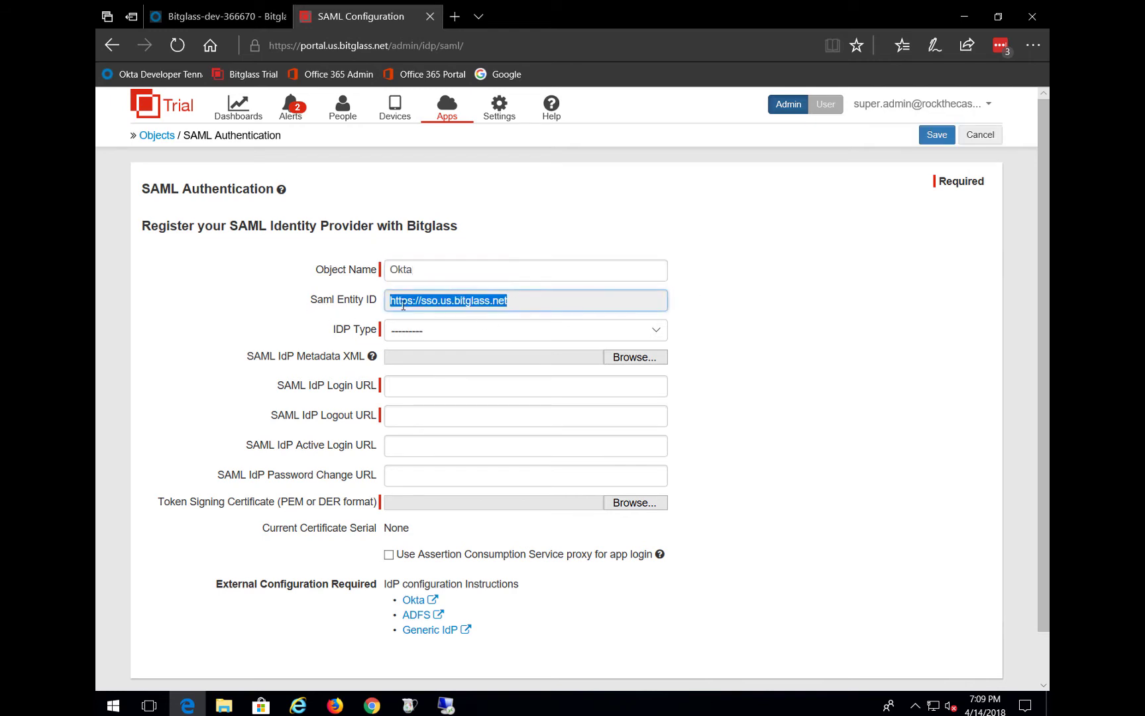
{"action": "left_click", "coordinate": [477, 330]}
{"action": "left_click", "coordinate": [471, 341]}
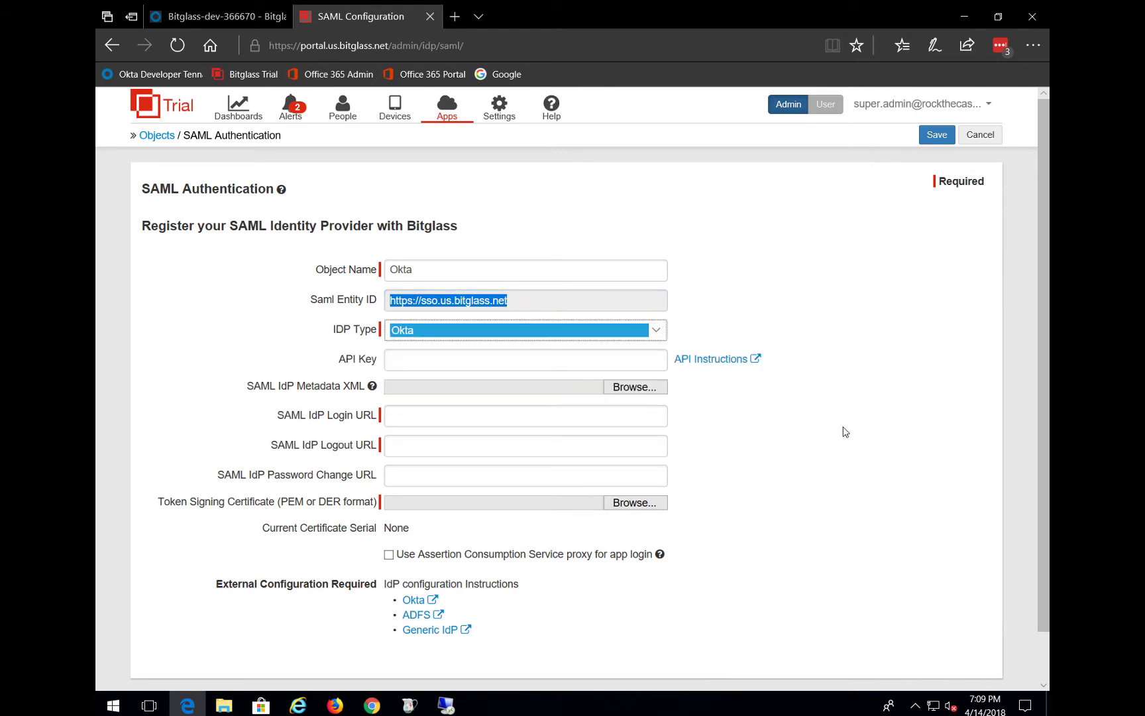
{"action": "left_click", "coordinate": [843, 431]}
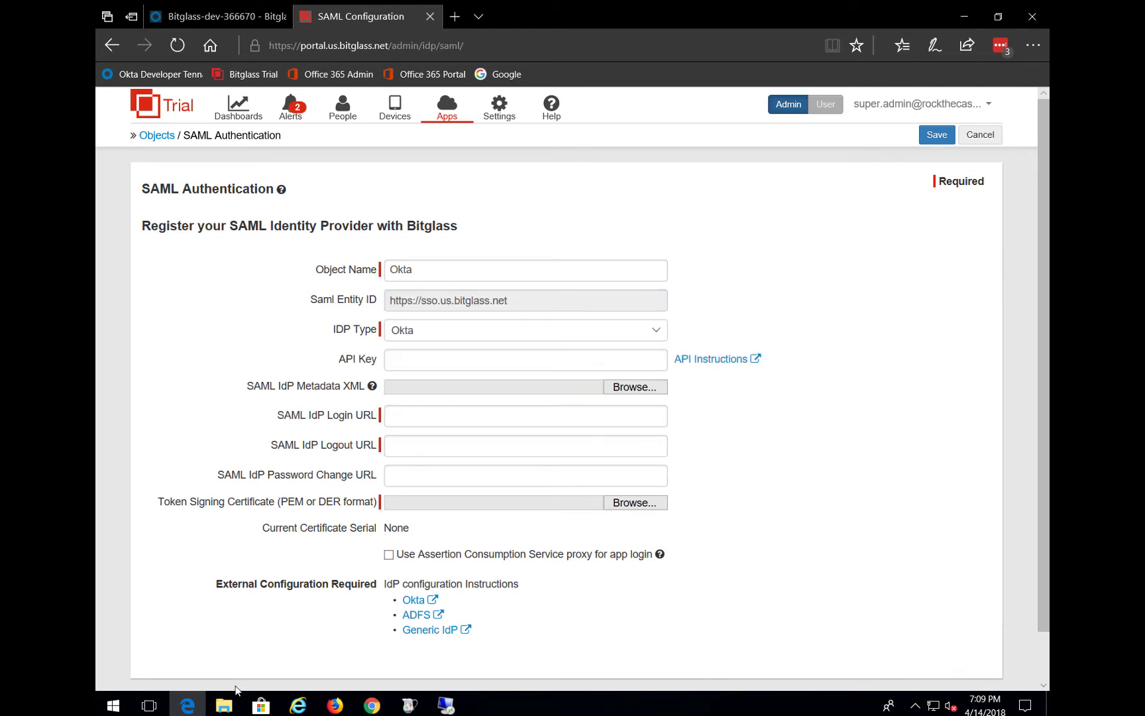
{"action": "left_click", "coordinate": [228, 705]}
{"action": "double_click", "coordinate": [427, 292]}
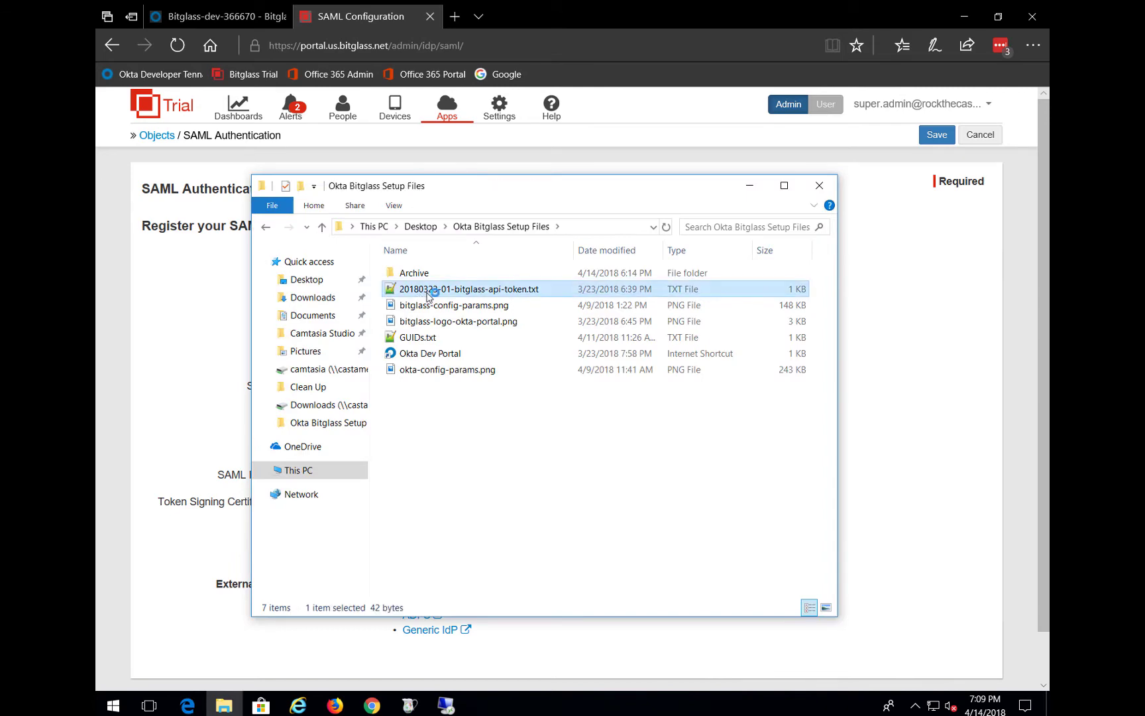
{"action": "left_click", "coordinate": [538, 159]}
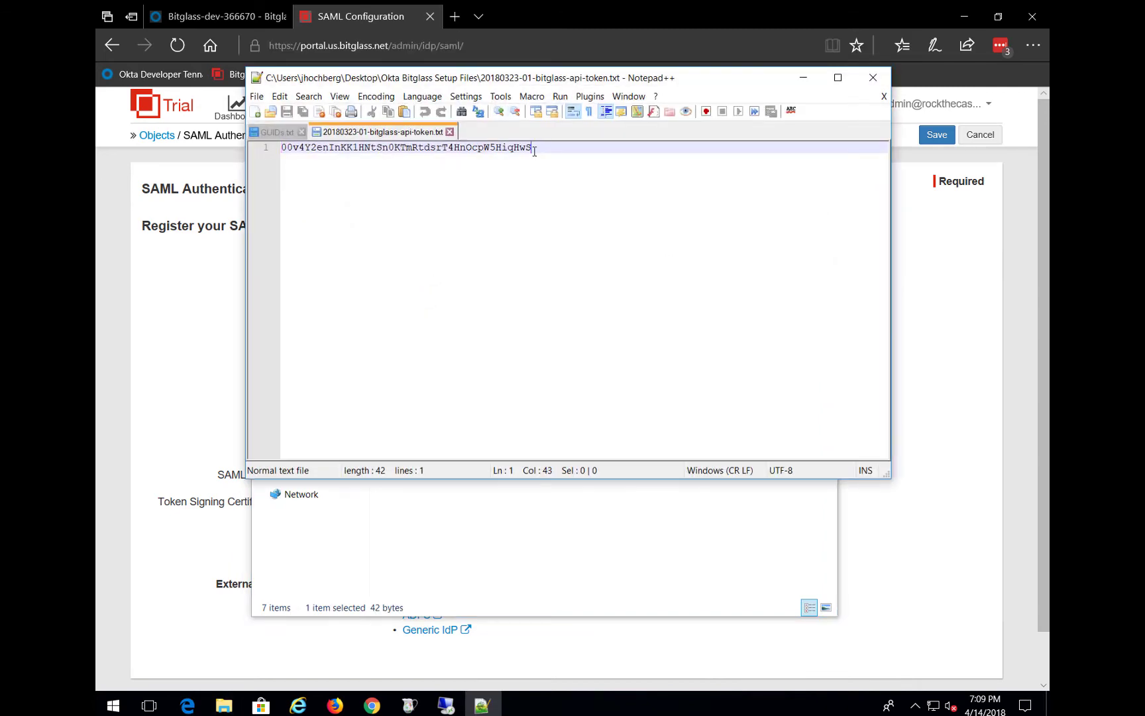
{"action": "left_click", "coordinate": [276, 150], "text": "shift"}
{"action": "right_click", "coordinate": [323, 152]}
{"action": "left_click", "coordinate": [395, 173]}
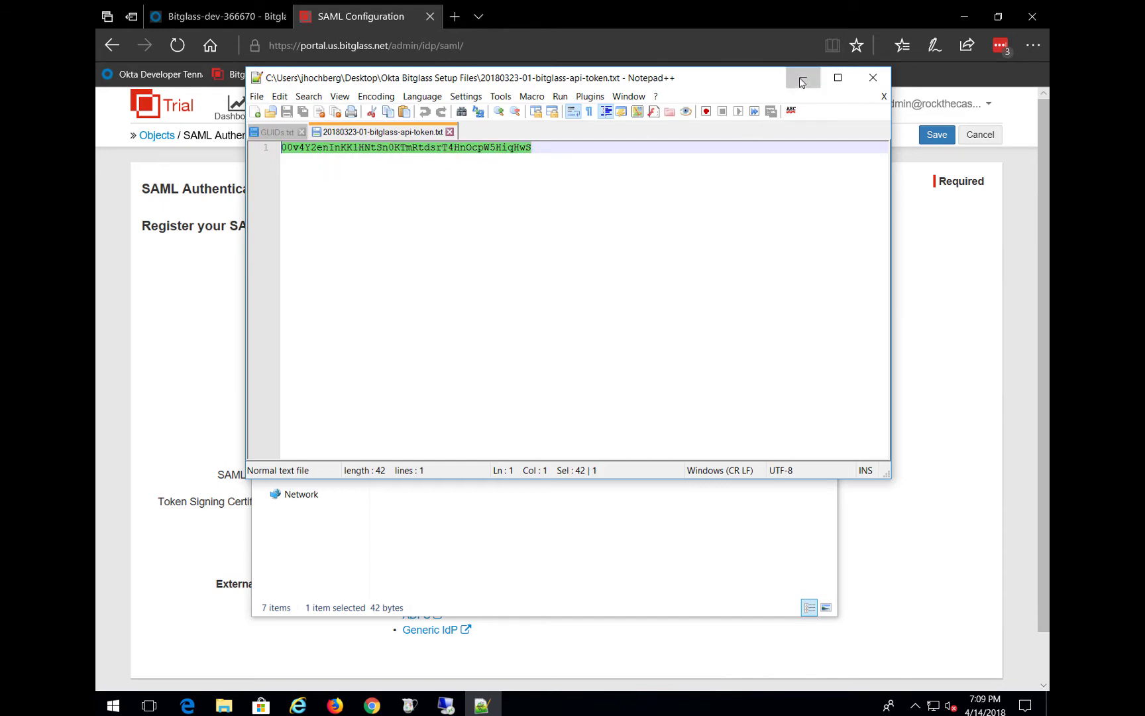
{"action": "left_click", "coordinate": [802, 83]}
{"action": "left_click", "coordinate": [737, 184]}
- Paste the copied API token into the identity provider's API Key field
{"action": "left_click", "coordinate": [401, 358]}
{"action": "right_click", "coordinate": [404, 358]}
{"action": "left_click", "coordinate": [424, 425]}
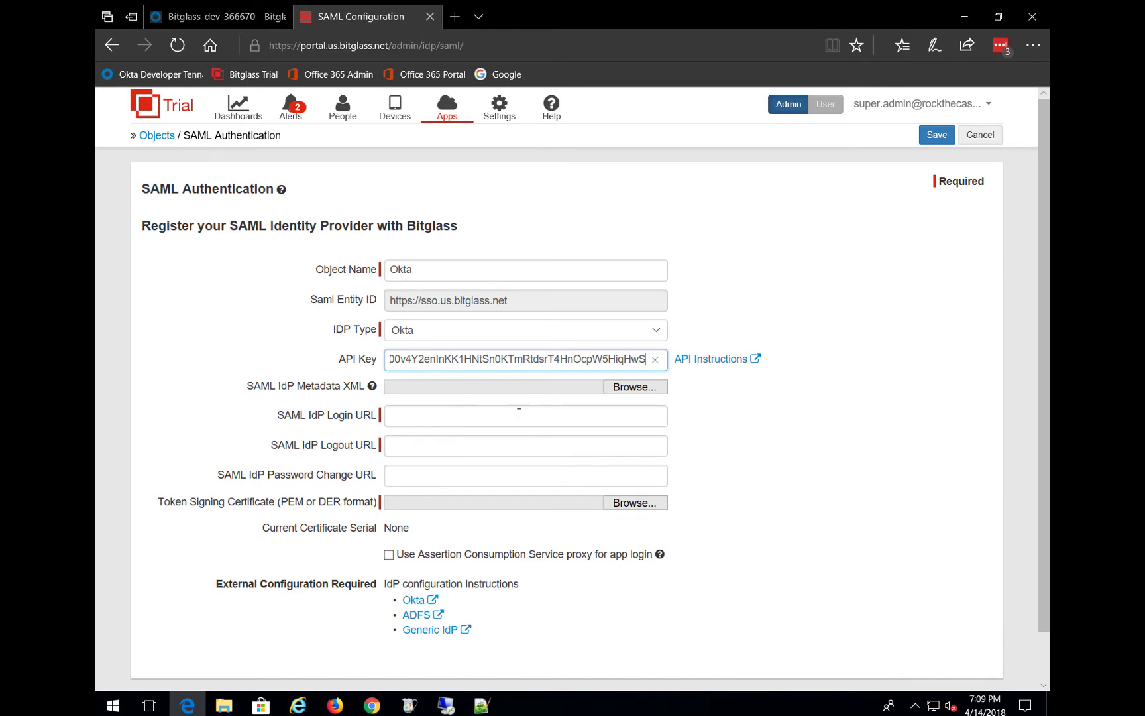
- Switch to Okta and save the Bitglass app's Identity Provider metadata as metadata.txt in the Okta Bitglass Setup folder
{"action": "left_click", "coordinate": [189, 14]}
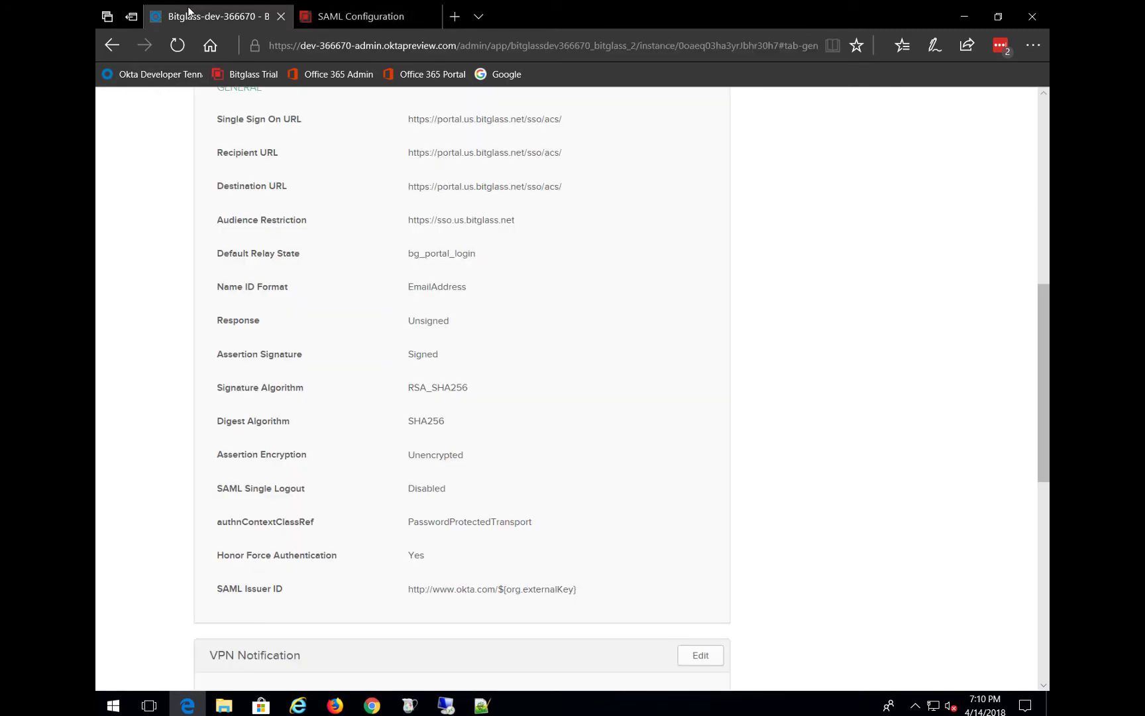
{"action": "scroll", "coordinate": [758, 523], "scroll_direction": "up", "scroll_amount": 9}
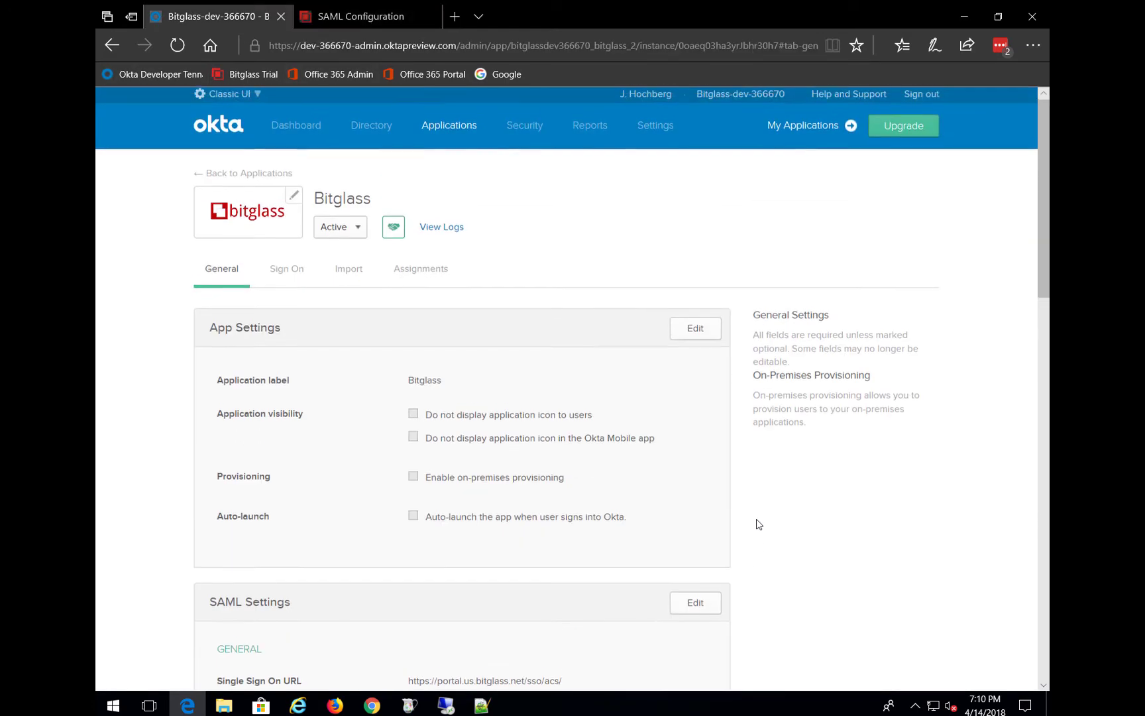
{"action": "left_click", "coordinate": [277, 292]}
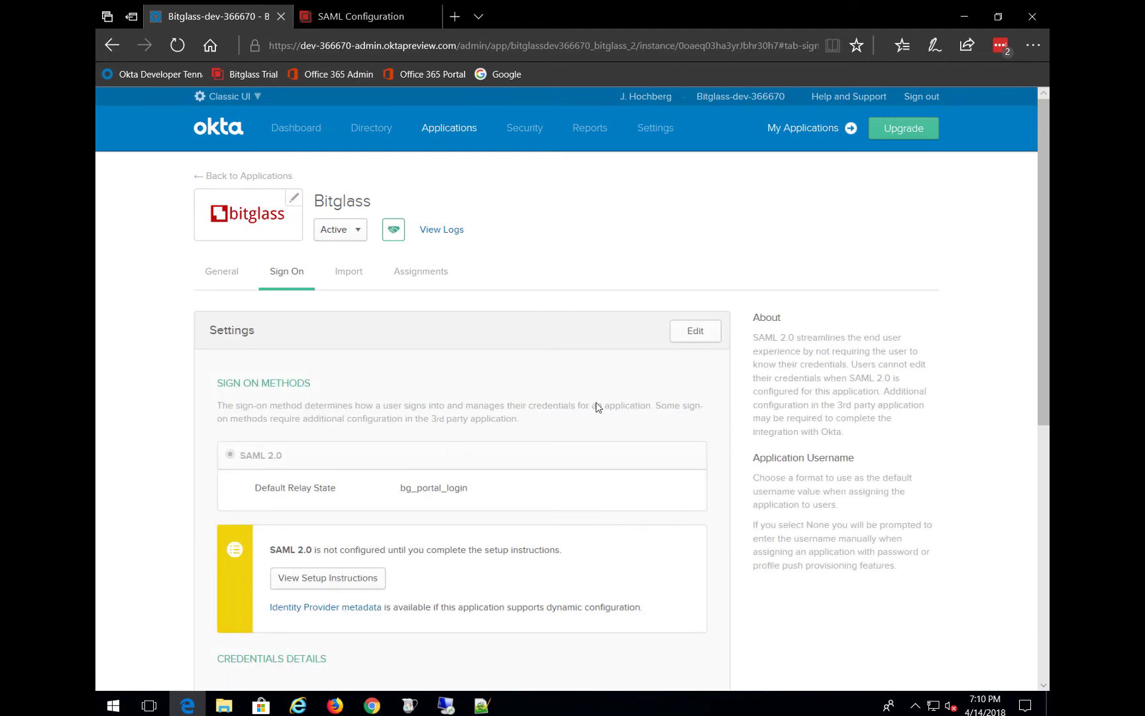
{"action": "scroll", "coordinate": [597, 405], "scroll_direction": "down", "scroll_amount": 4}
{"action": "left_click", "coordinate": [335, 338]}
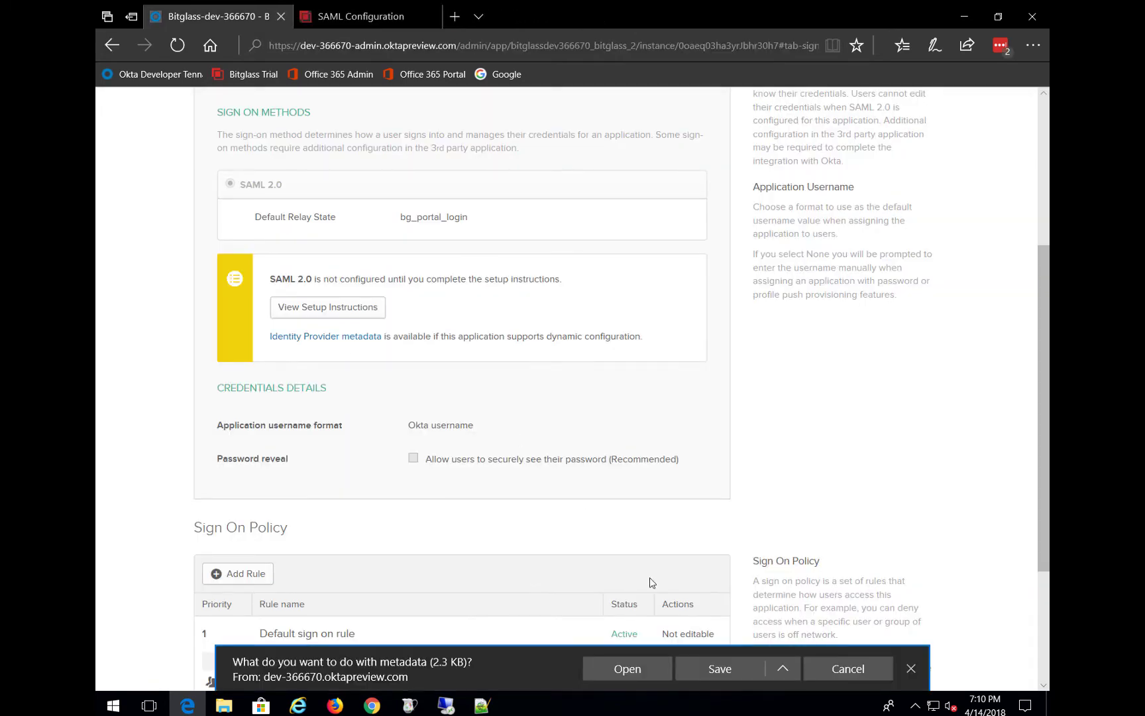
{"action": "left_click", "coordinate": [780, 669]}
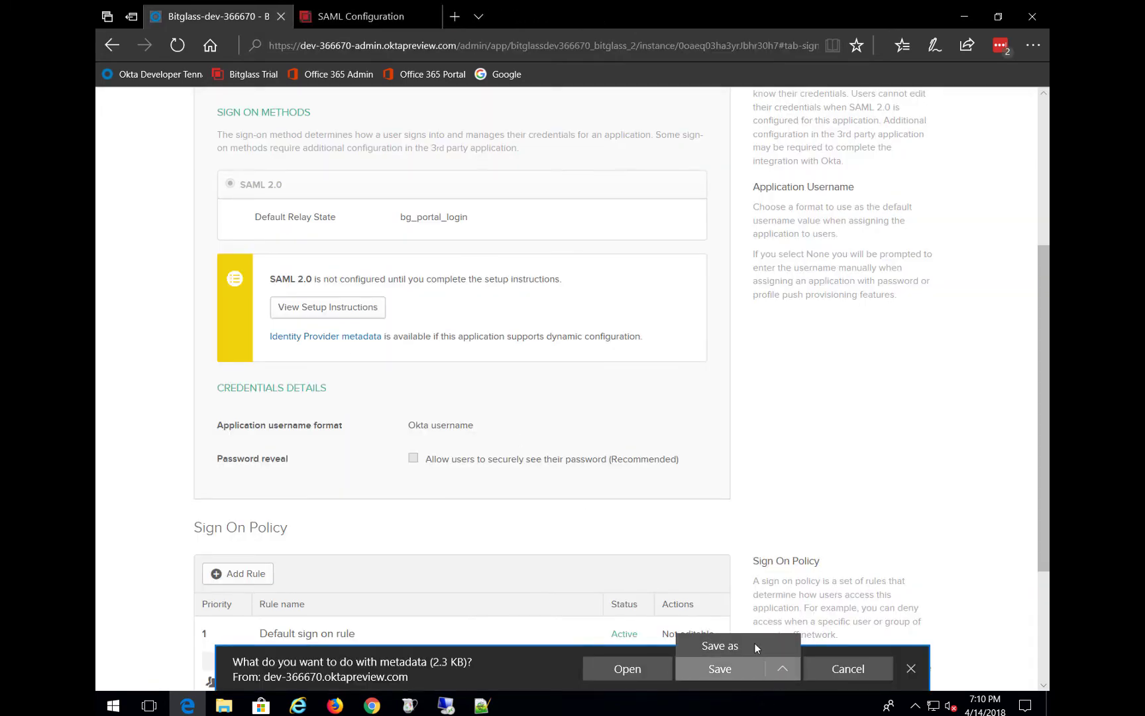
{"action": "left_click", "coordinate": [751, 644]}
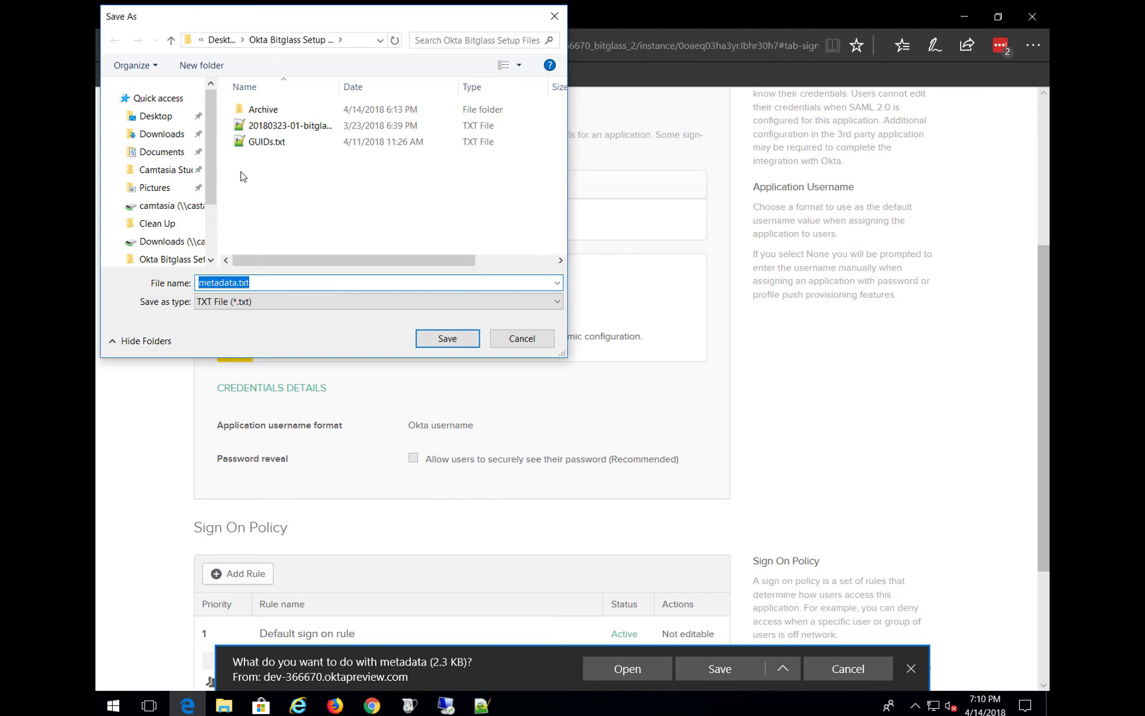
{"action": "left_click", "coordinate": [451, 335]}
- Download the X.509 certificate from the Bitglass app's SAML setup instructions and save it as okta.cert
{"action": "scroll", "coordinate": [450, 335], "scroll_direction": "up", "scroll_amount": 3}
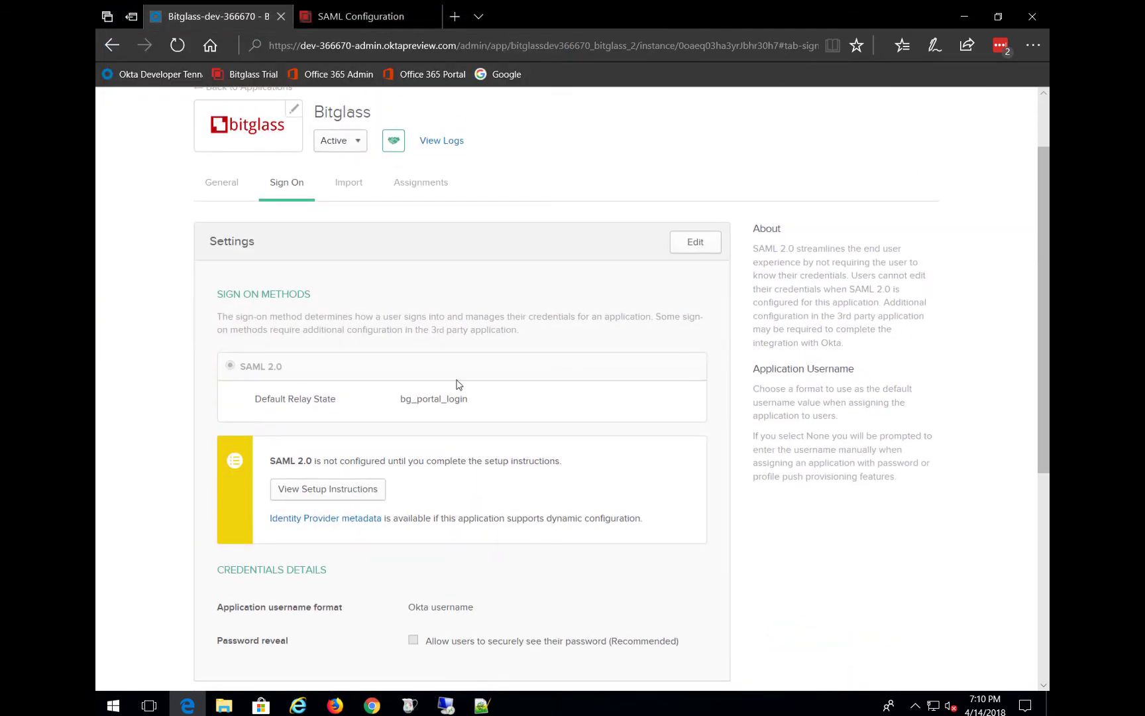
{"action": "left_click", "coordinate": [354, 495]}
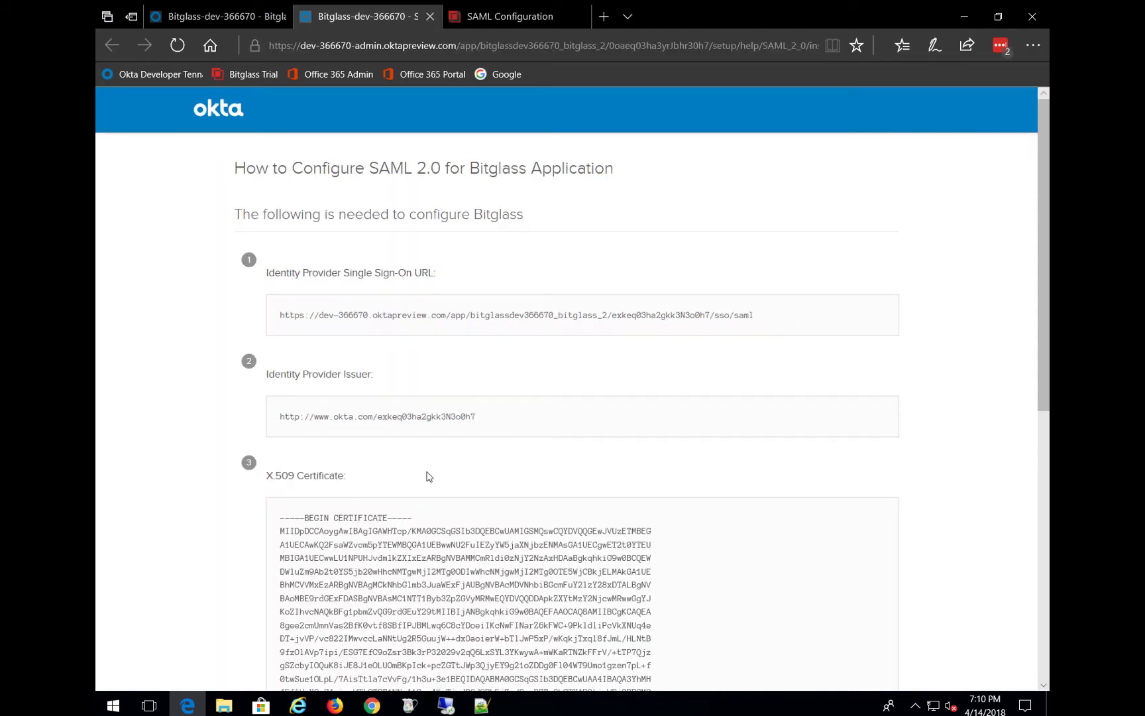
{"action": "scroll", "coordinate": [437, 474], "scroll_direction": "down", "scroll_amount": 4}
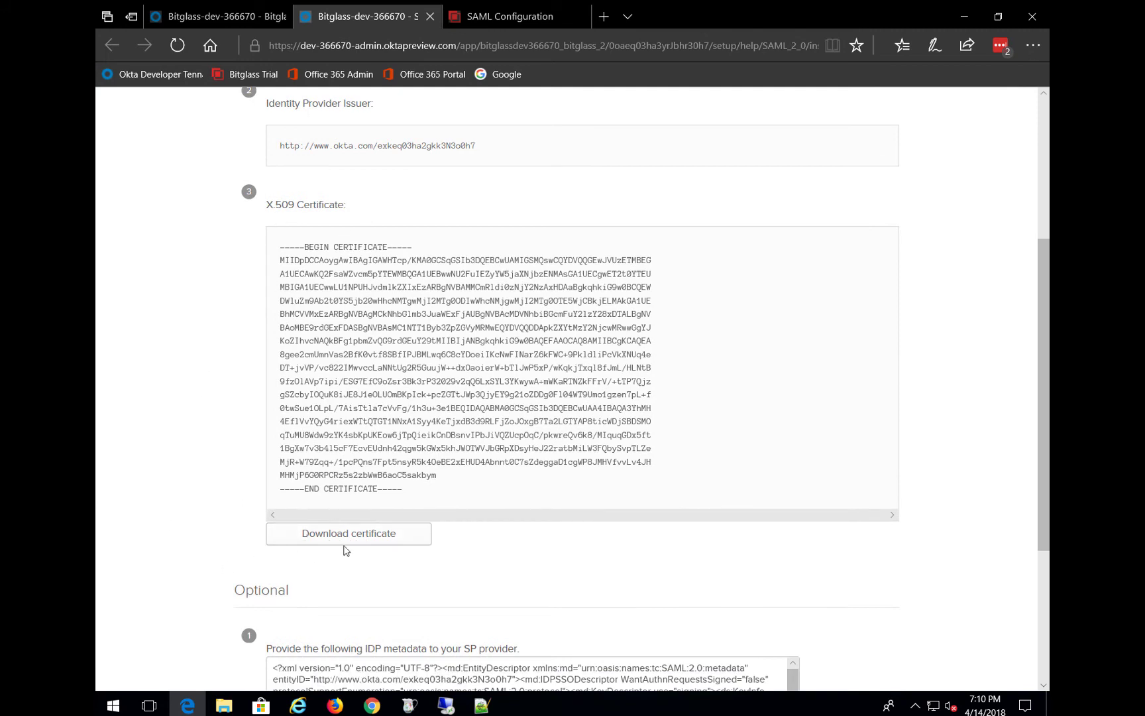
{"action": "left_click", "coordinate": [392, 539]}
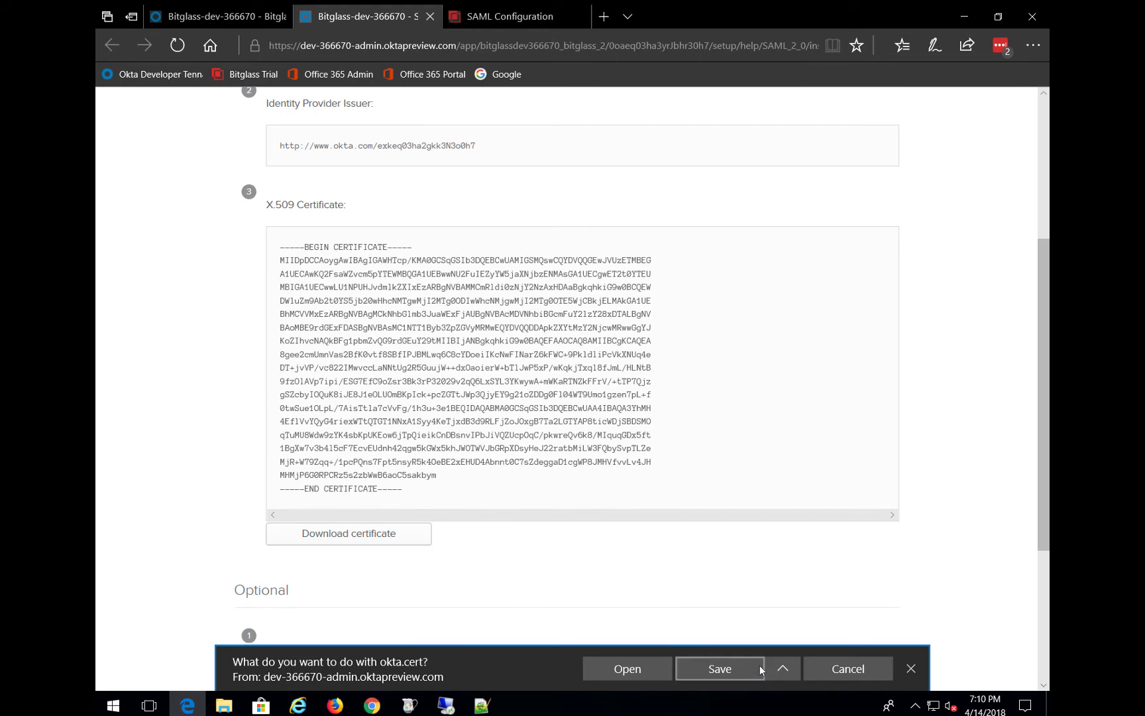
{"action": "left_click", "coordinate": [781, 668]}
{"action": "left_click", "coordinate": [754, 644]}
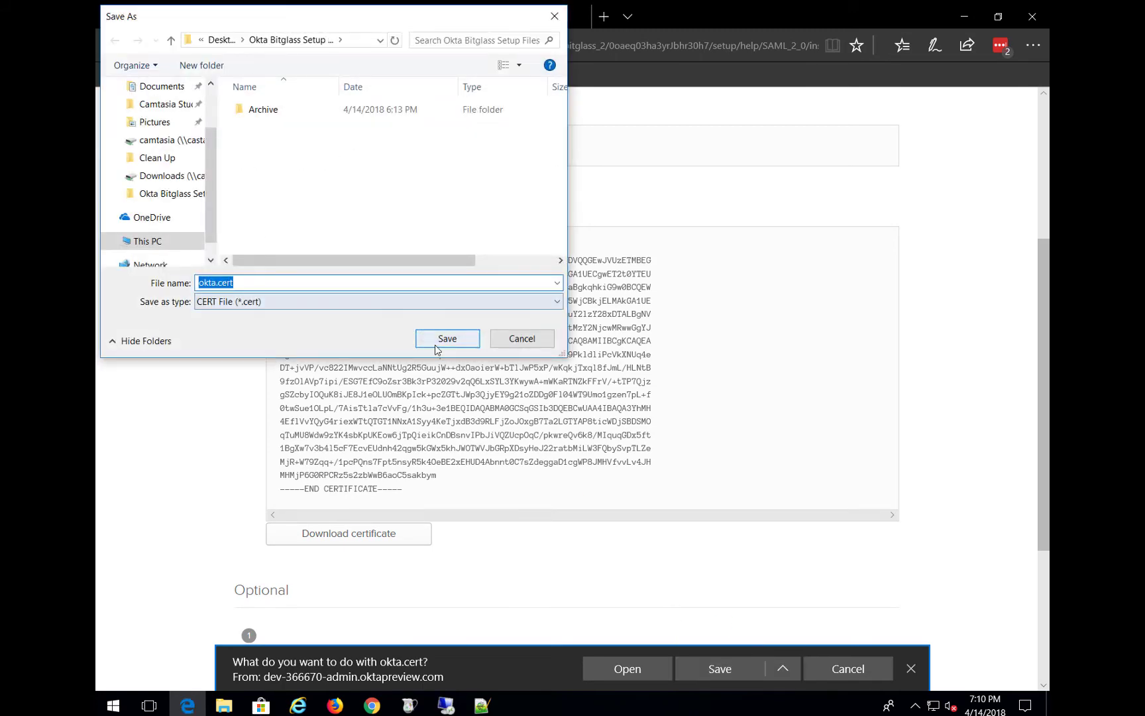
{"action": "left_click", "coordinate": [434, 340]}
- Return to the Bitglass SAML configuration and load metadata.txt as the SAML IdP Metadata XML
{"action": "left_click", "coordinate": [505, 16]}
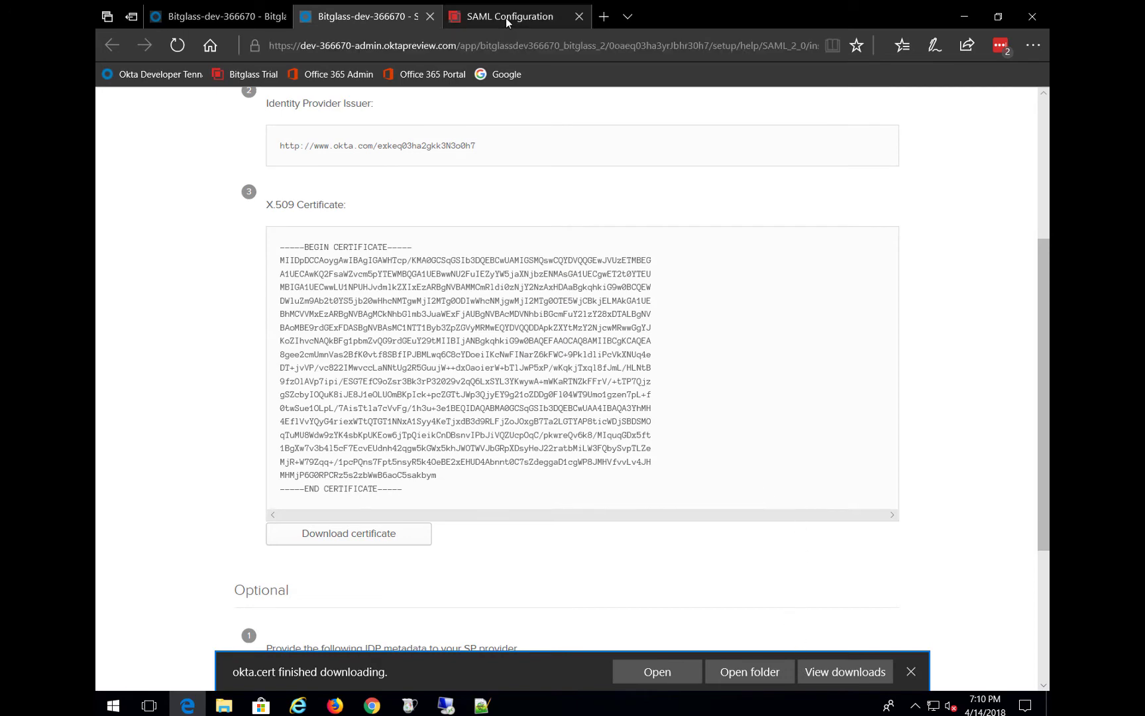
{"action": "left_click", "coordinate": [632, 387]}
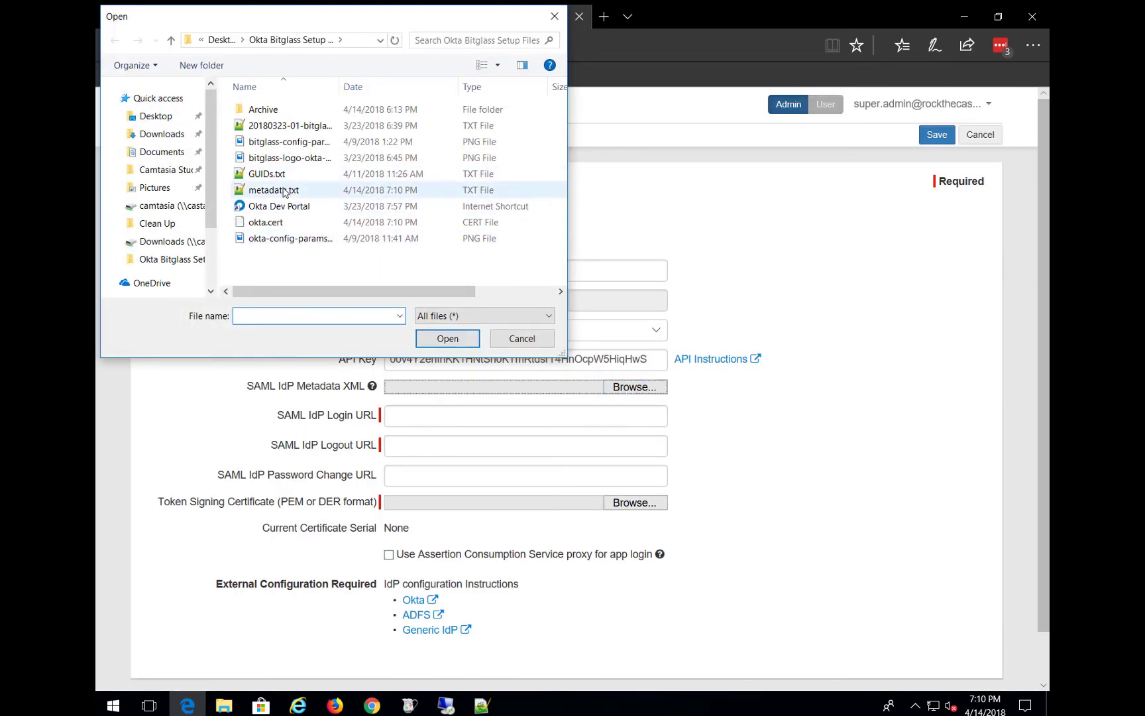
{"action": "left_click", "coordinate": [274, 191]}
{"action": "left_click", "coordinate": [448, 338]}
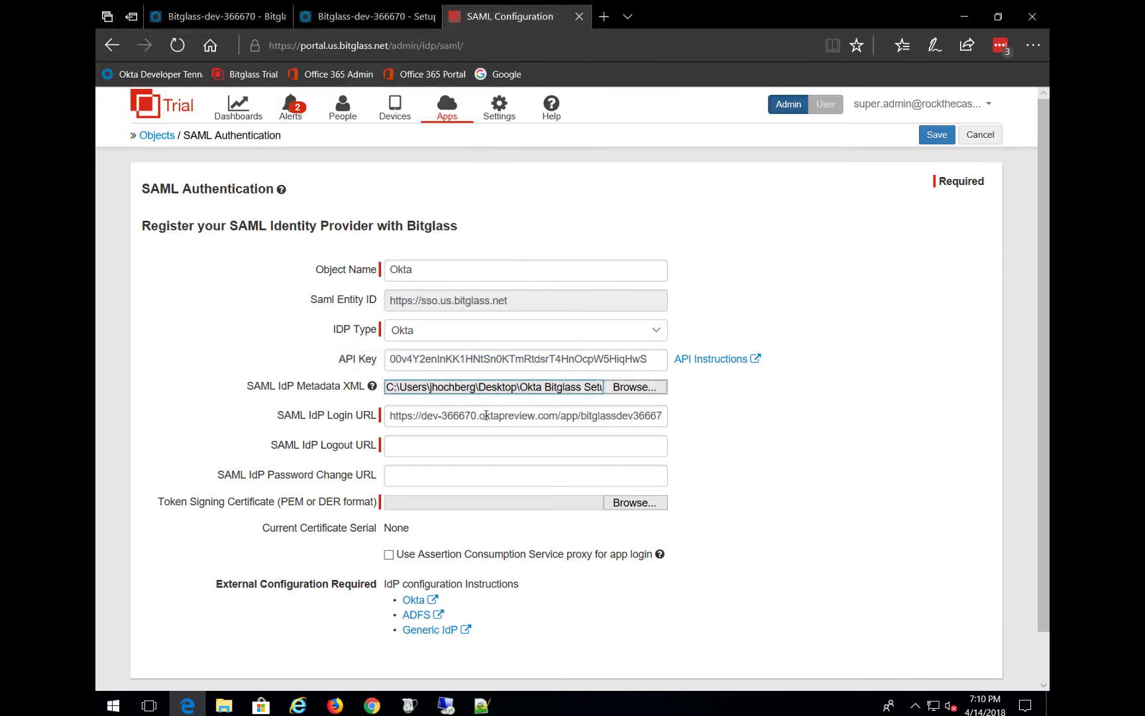
{"action": "left_click_drag", "start_coordinate": [562, 418], "coordinate": [386, 415]}
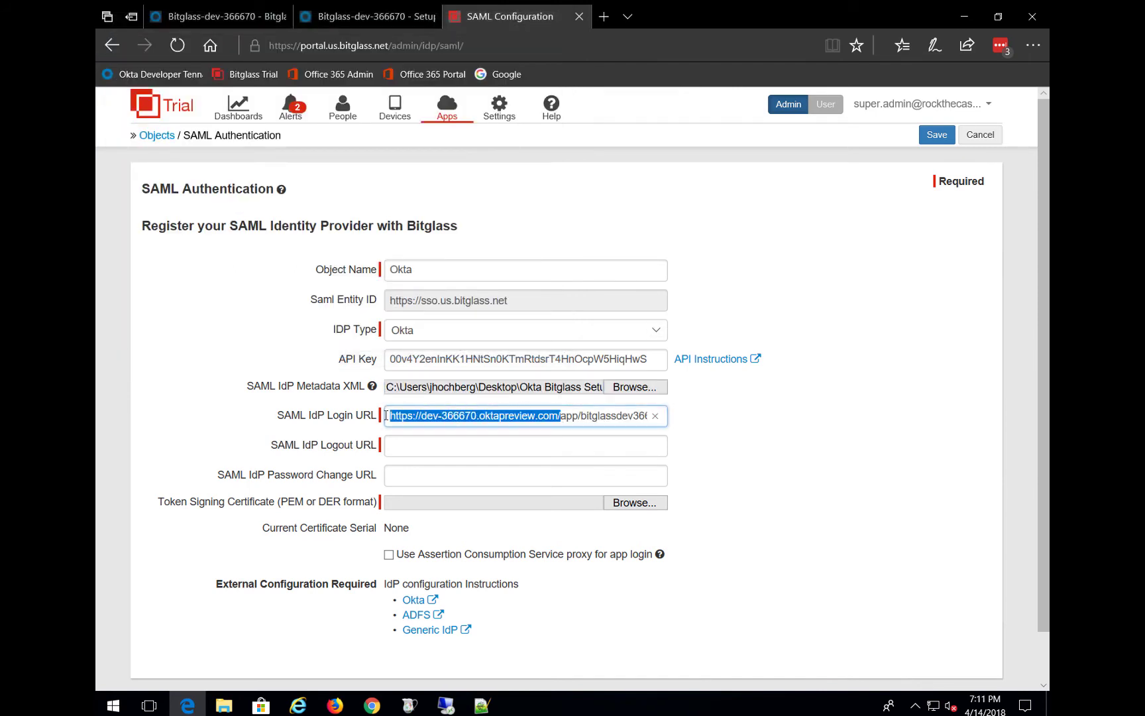
{"action": "right_click", "coordinate": [427, 420]}
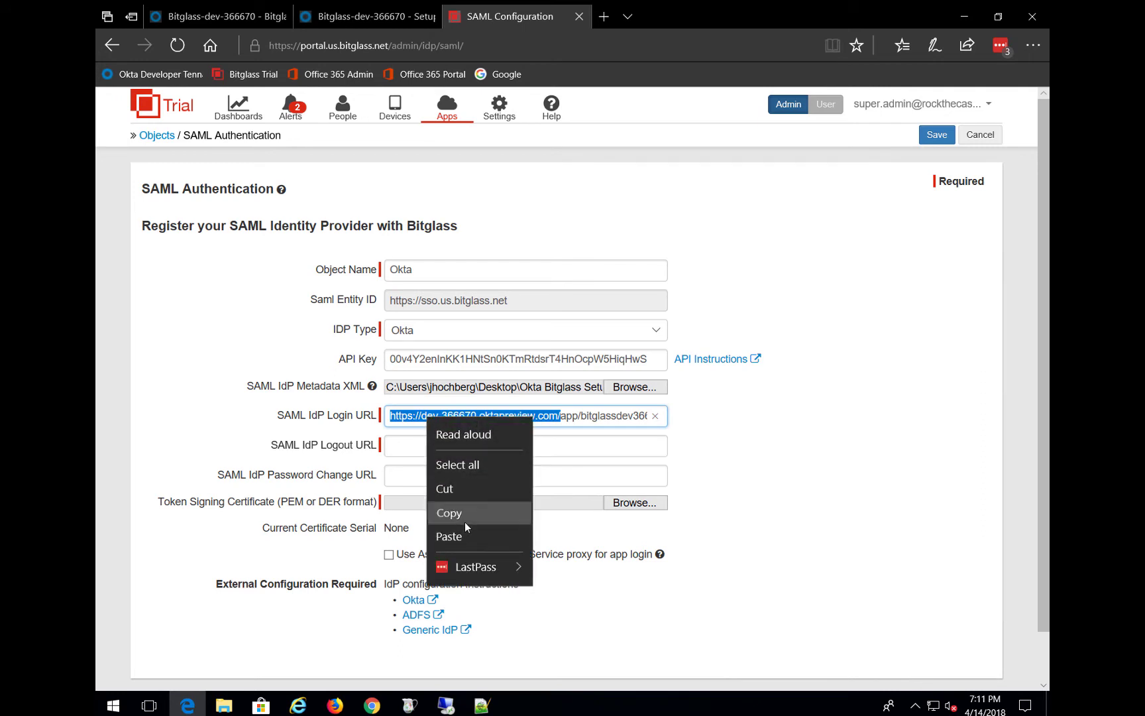
{"action": "left_click", "coordinate": [466, 527]}
{"action": "left_click", "coordinate": [447, 444]}
{"action": "right_click", "coordinate": [444, 447]}
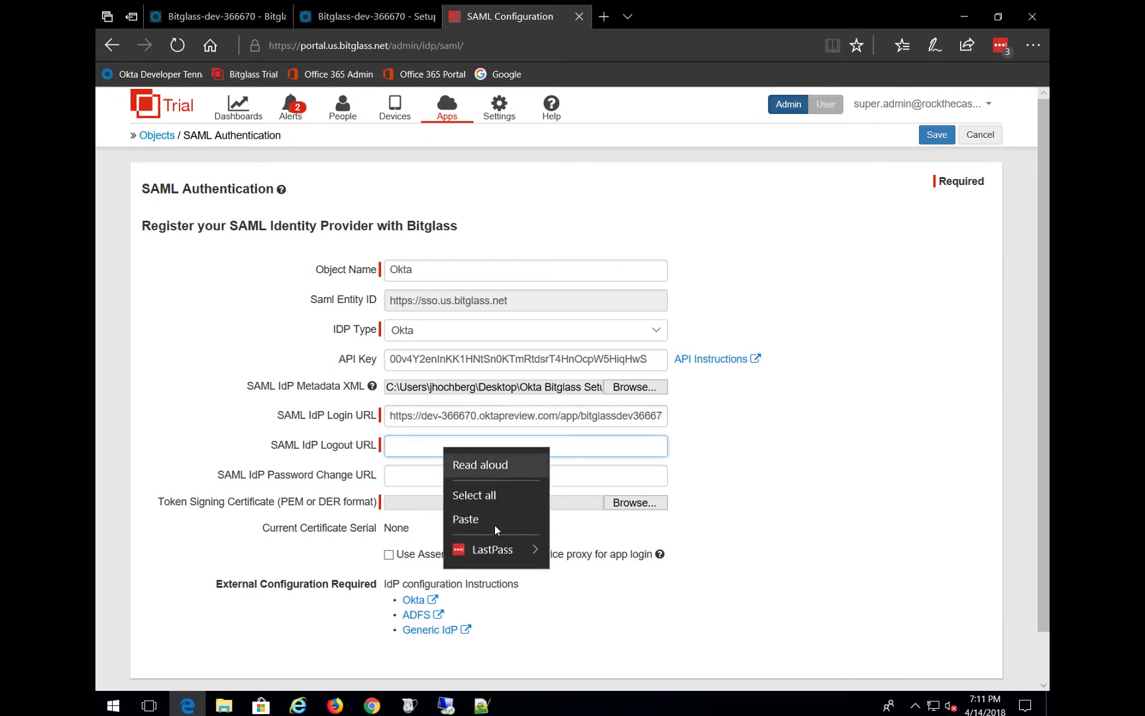
{"action": "left_click", "coordinate": [491, 522]}
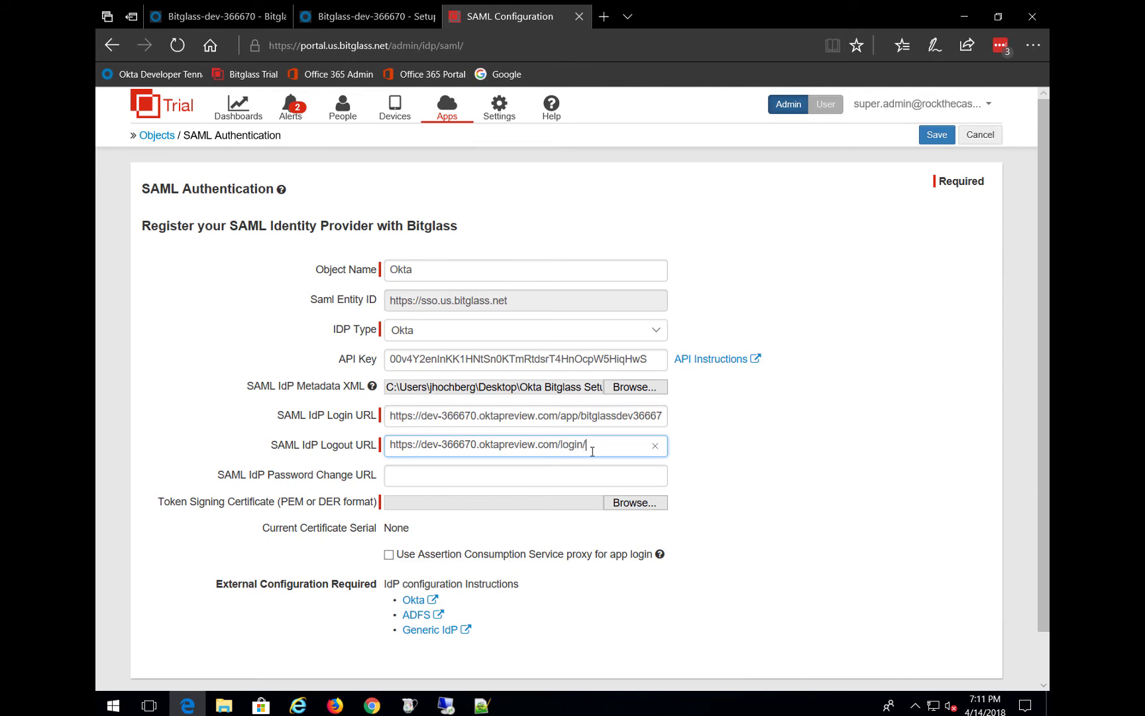
{"action": "left_click", "coordinate": [731, 453]}
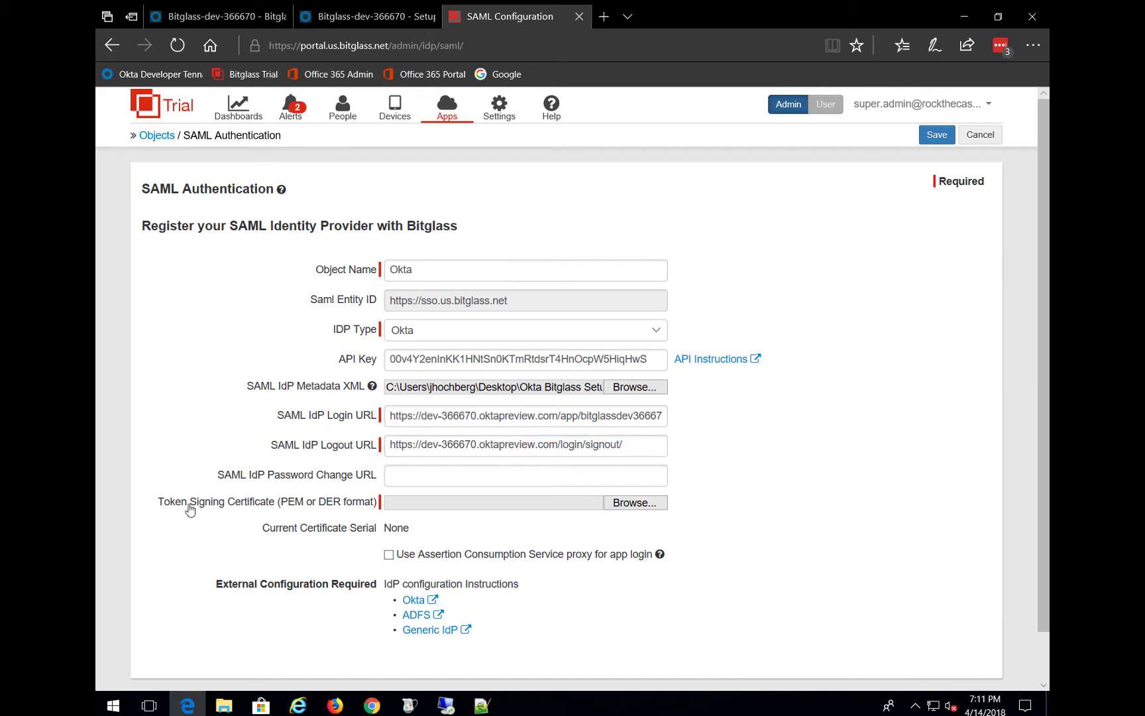
- Load okta.cert as the Token Signing Certificate and save the SAML identity provider configuration
{"action": "left_click", "coordinate": [635, 502]}
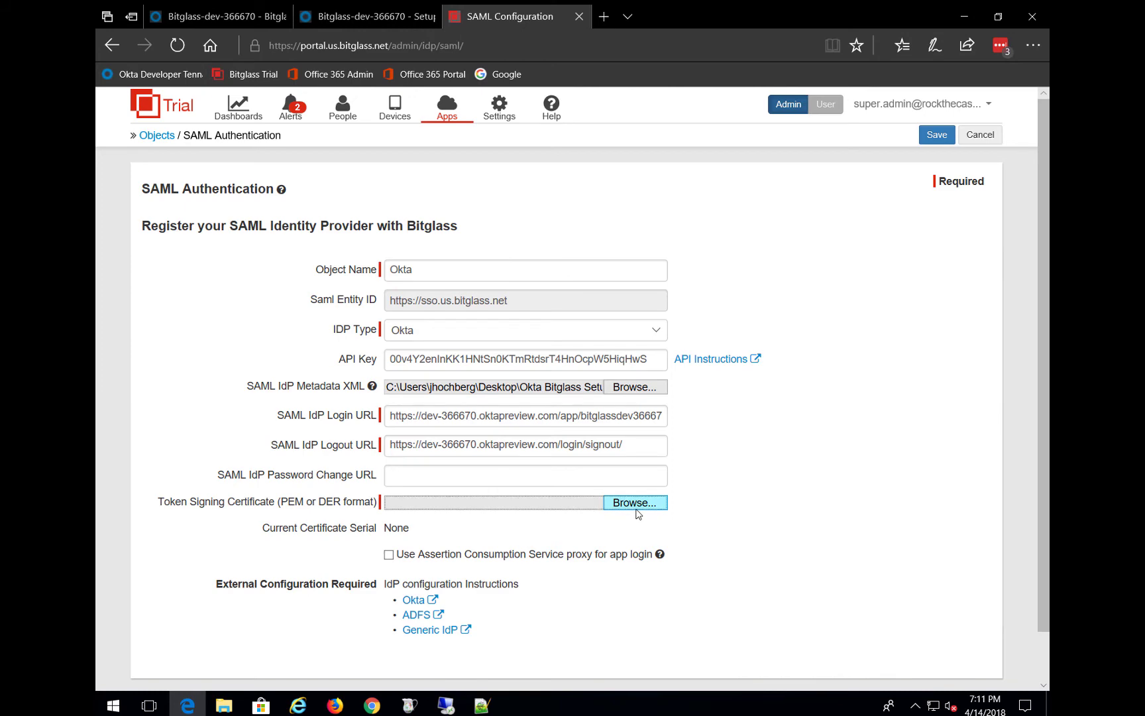
{"action": "left_click", "coordinate": [304, 222]}
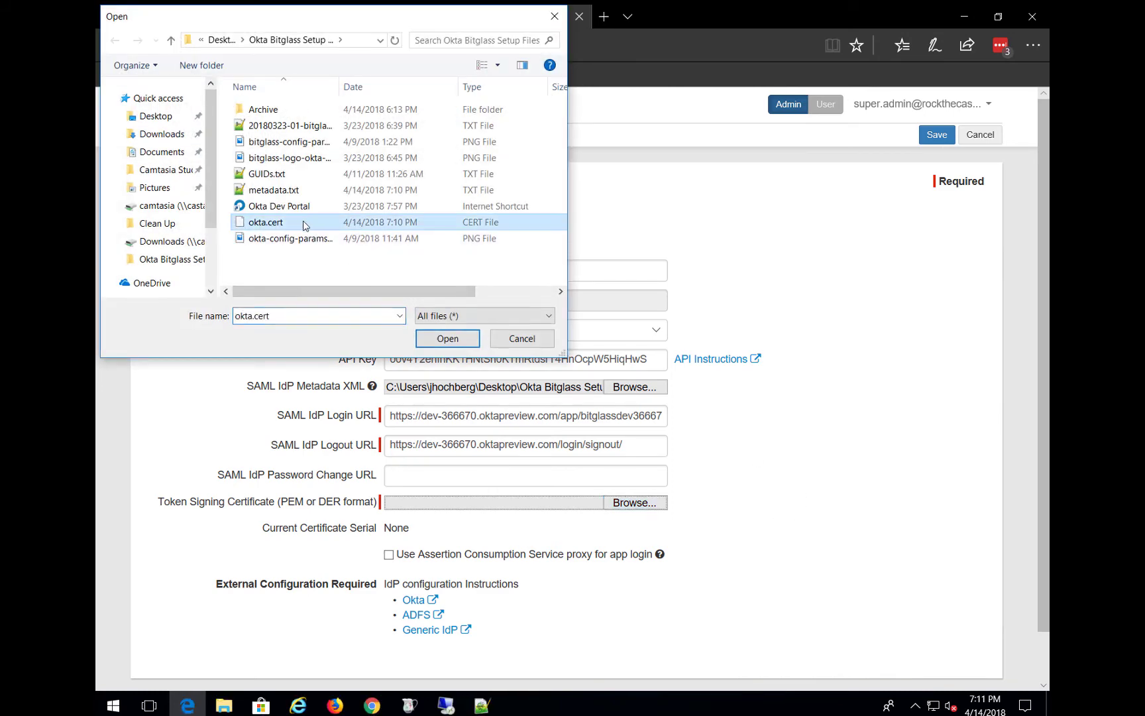
{"action": "left_click", "coordinate": [448, 339]}
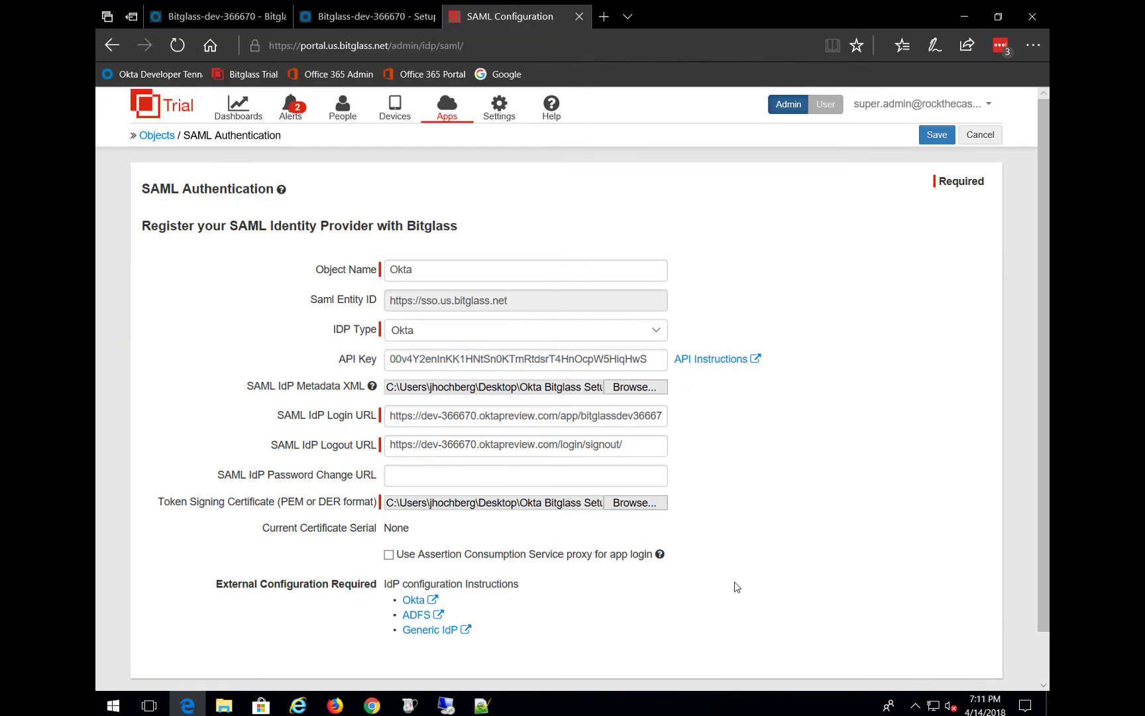
{"action": "left_click", "coordinate": [931, 136]}
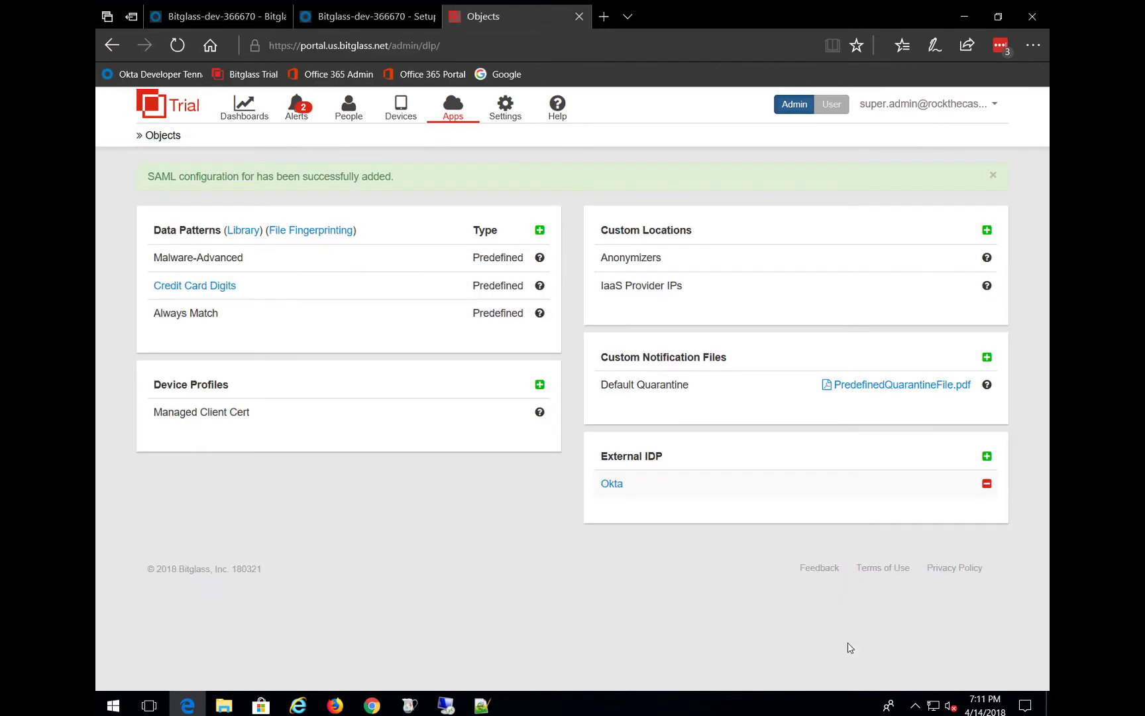
- Change the rockthecasb.com email domain's authentication to SAML Identity Provider with the Okta IDP object and save it
{"action": "left_click", "coordinate": [355, 118]}
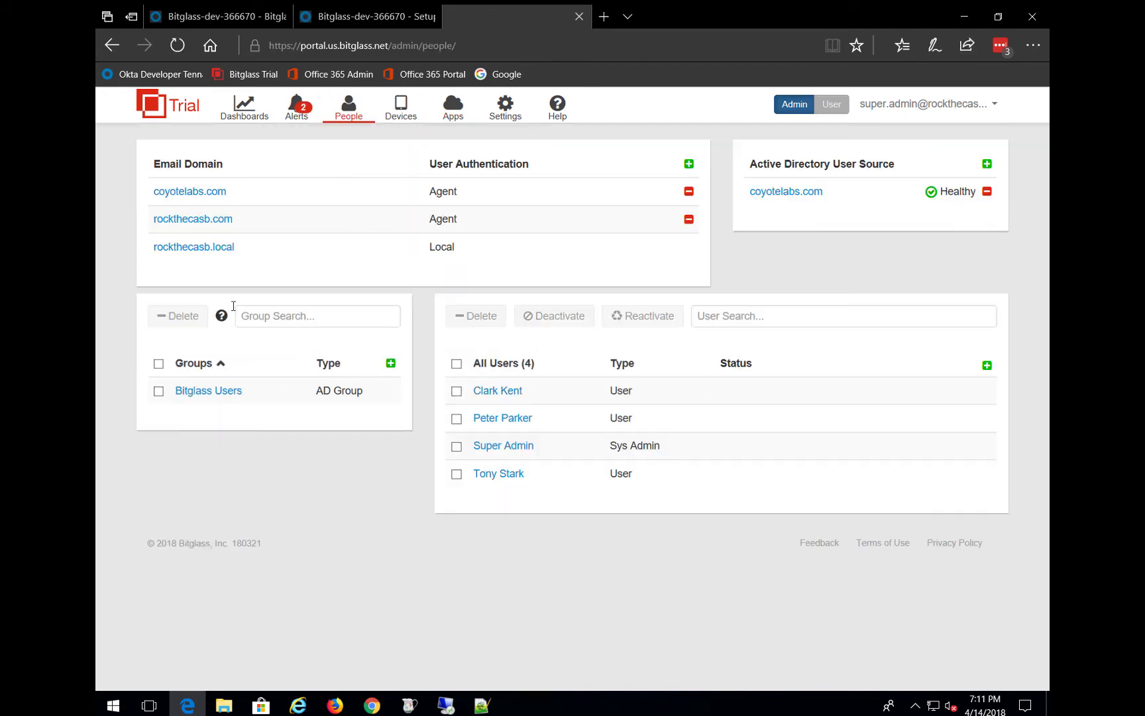
{"action": "left_click", "coordinate": [177, 222]}
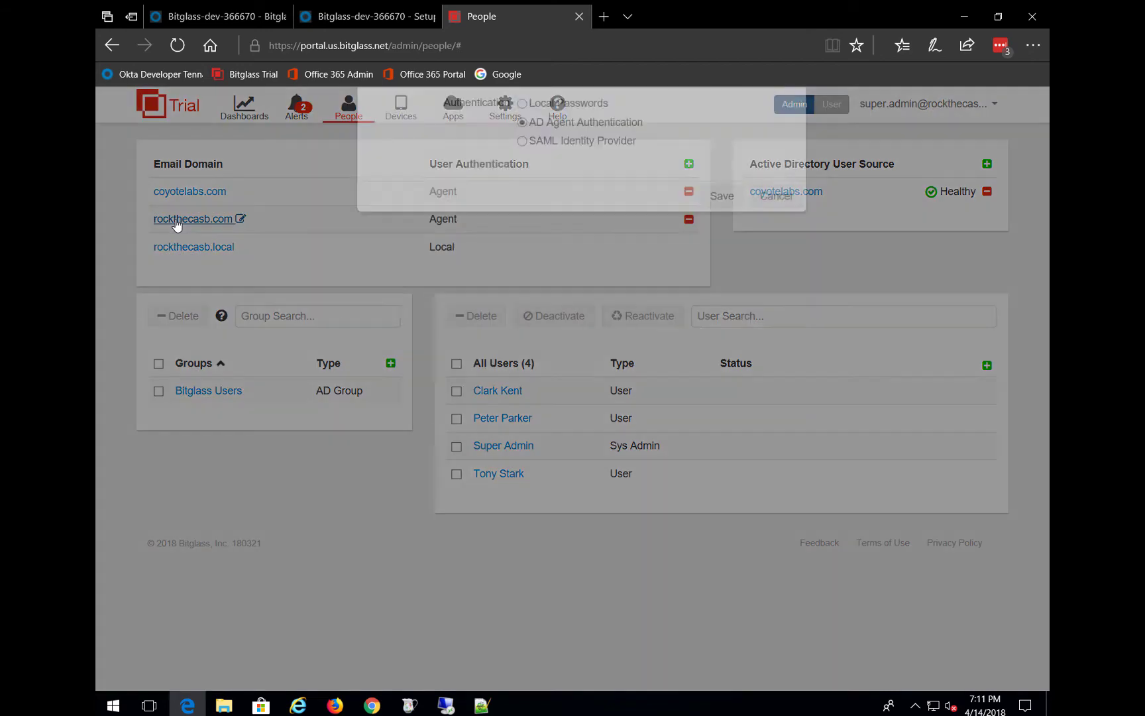
{"action": "left_click", "coordinate": [533, 267]}
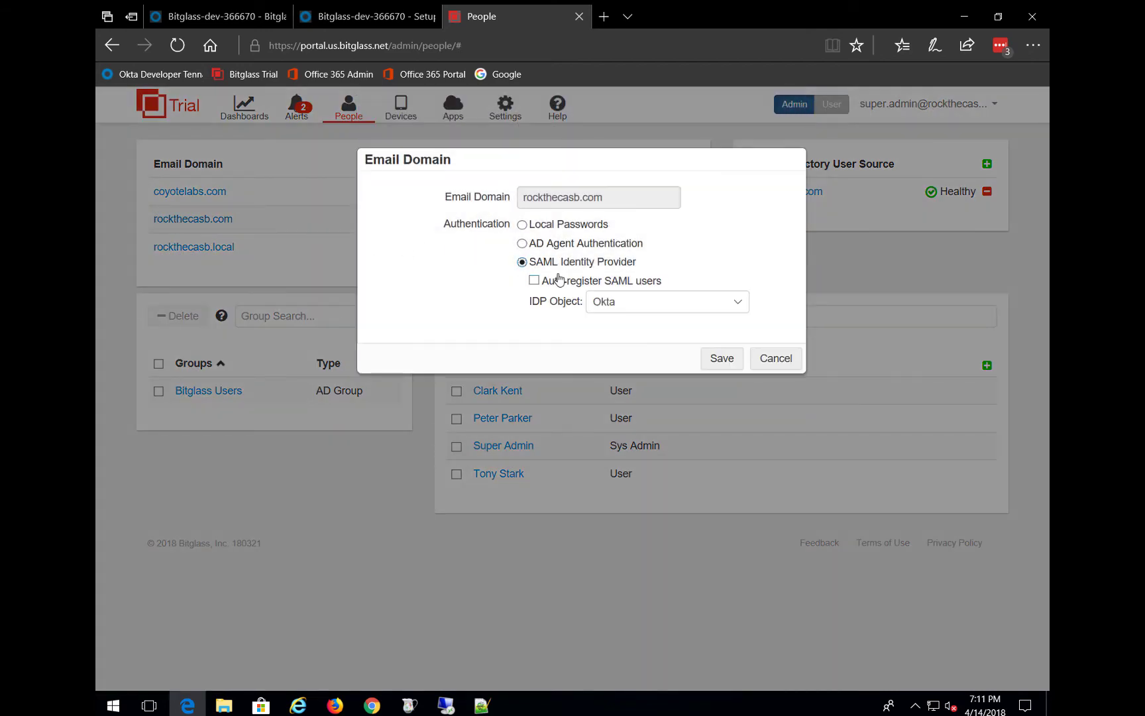
{"action": "left_click", "coordinate": [723, 359]}
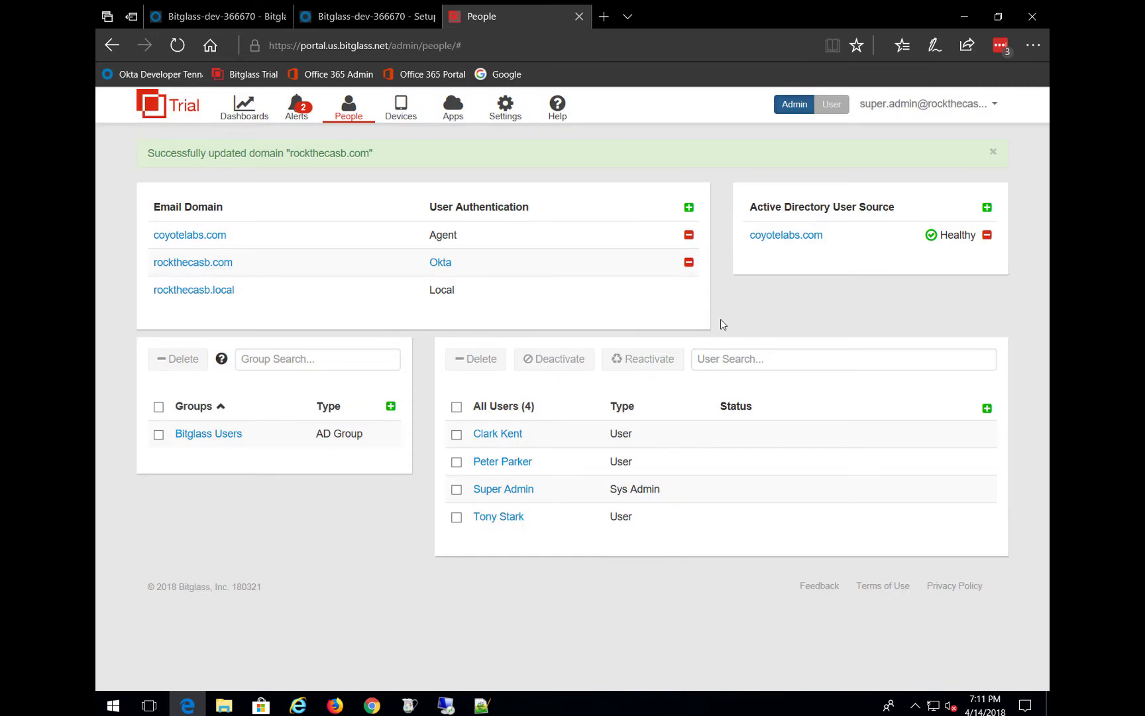
- Close the Okta setup instructions page, return to the Bitglass app in Okta, and open its assignment to groups
{"action": "left_click", "coordinate": [366, 17]}
{"action": "left_click", "coordinate": [430, 17]}
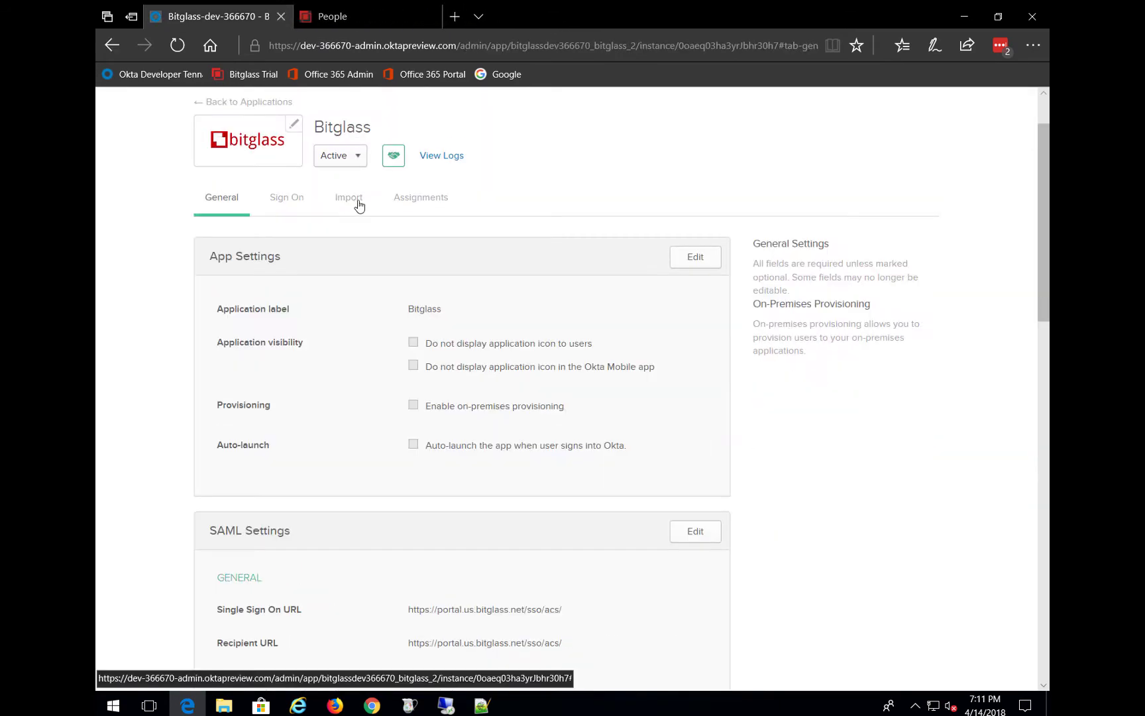
{"action": "left_click", "coordinate": [420, 198]}
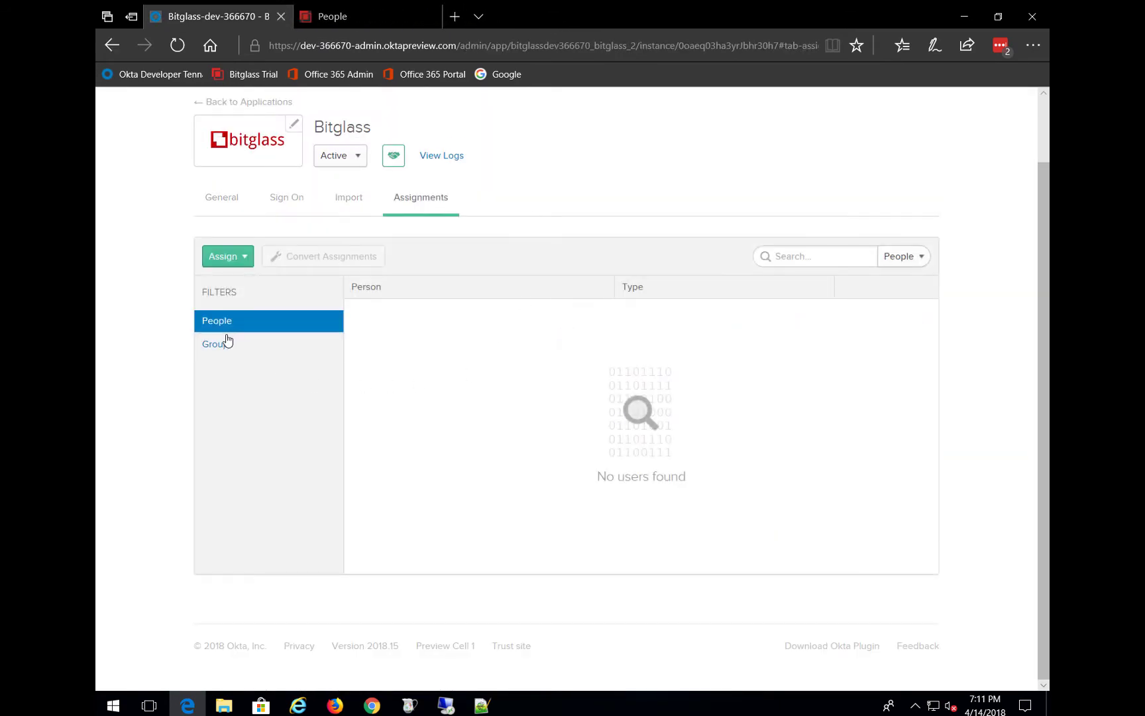
{"action": "left_click", "coordinate": [215, 353]}
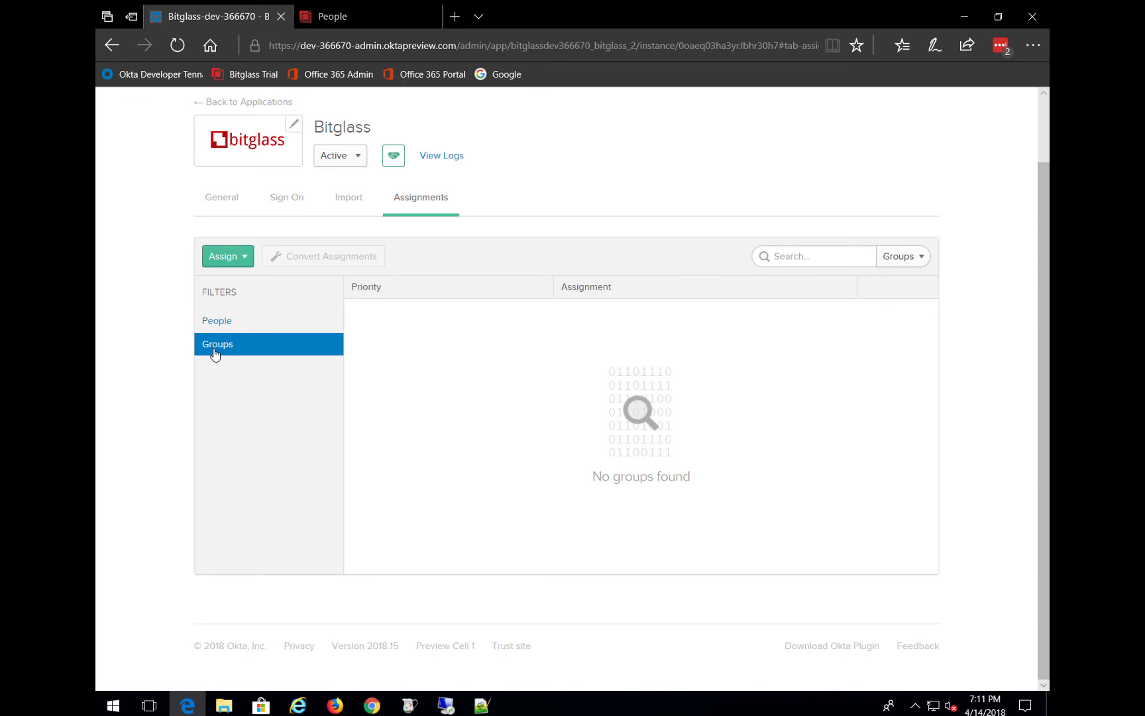
{"action": "left_click", "coordinate": [212, 259]}
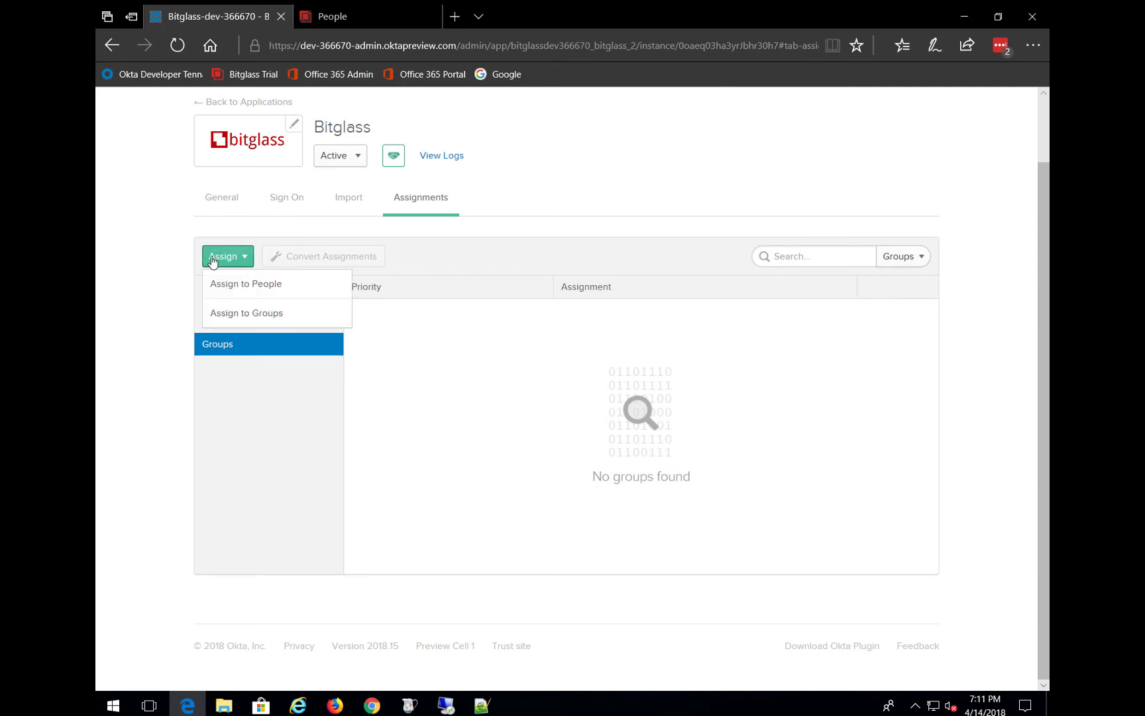
{"action": "left_click", "coordinate": [280, 314]}
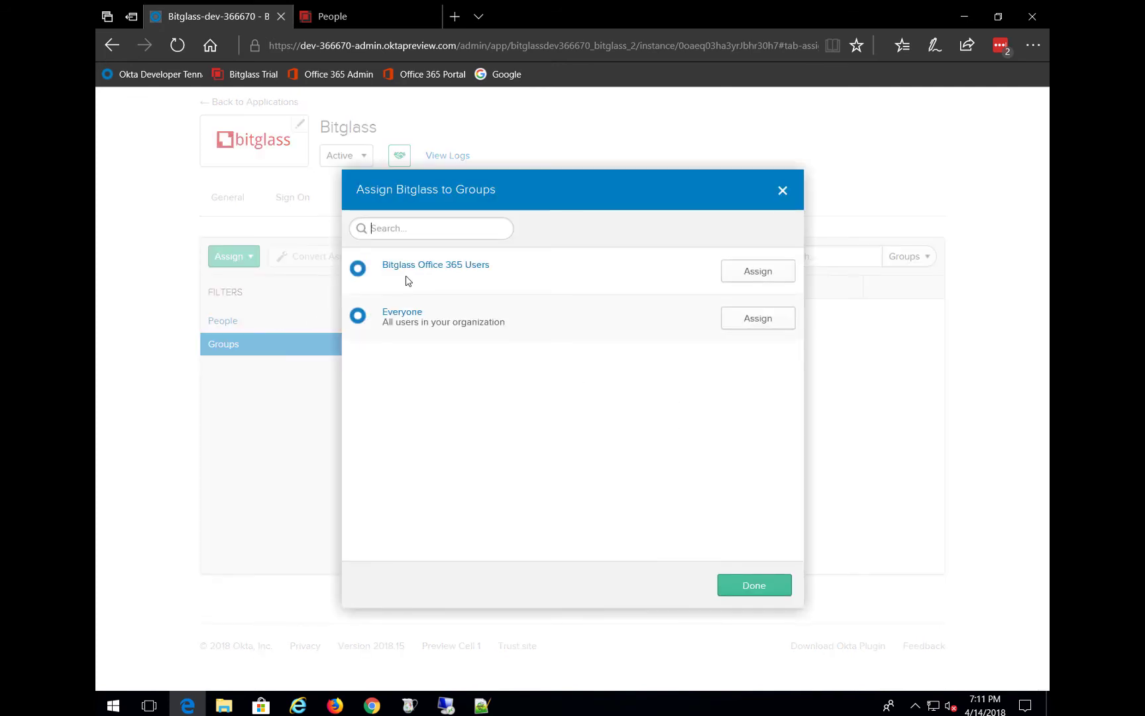